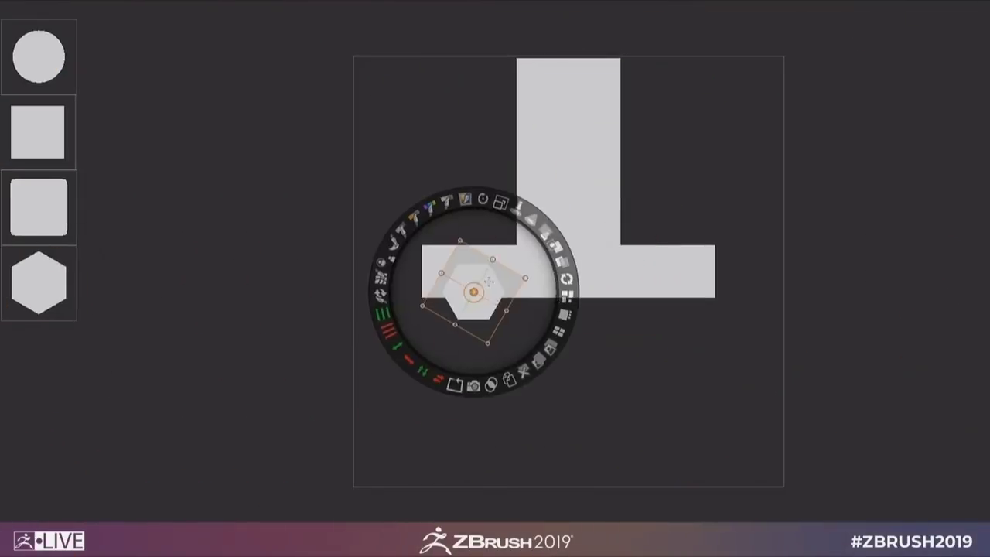
Step: Apply the Union operation to the hexagon over the T shape and bring the square shape onto the canvas
left_click(491, 384)
left_click(37, 133)
left_click_drag(579, 373, 568, 112)
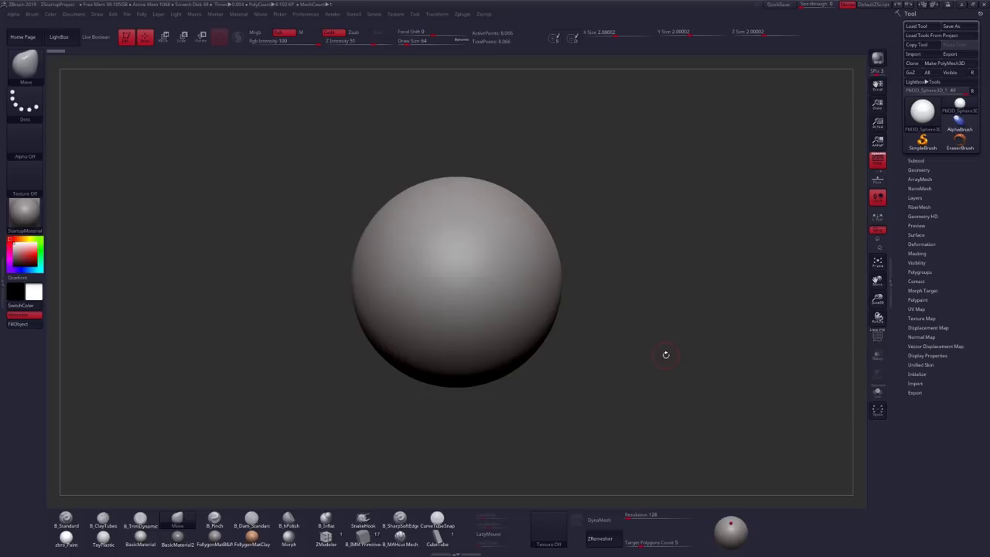
Step: Add Texture 27 and the Texture 40 colour gradient to Spotlight
left_click(397, 14)
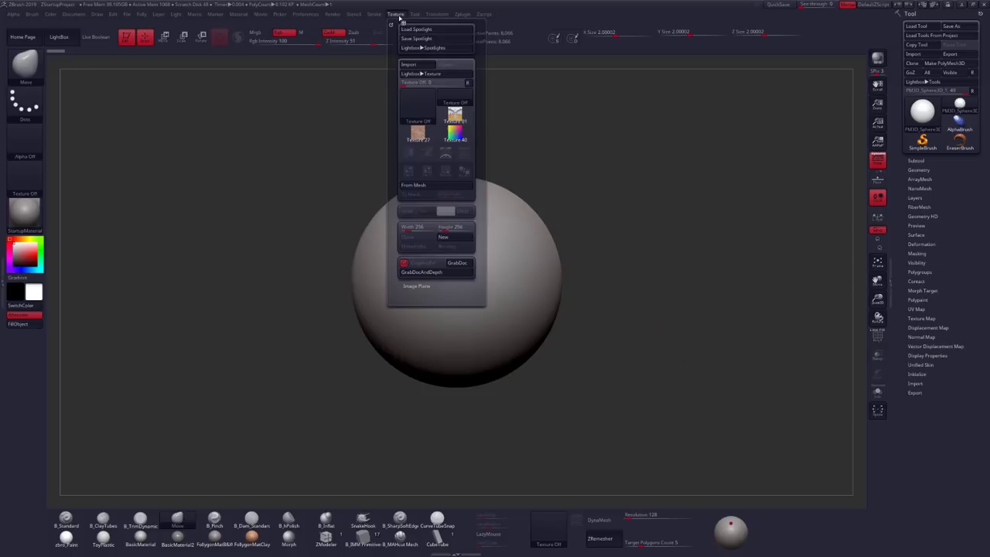
left_click(434, 67)
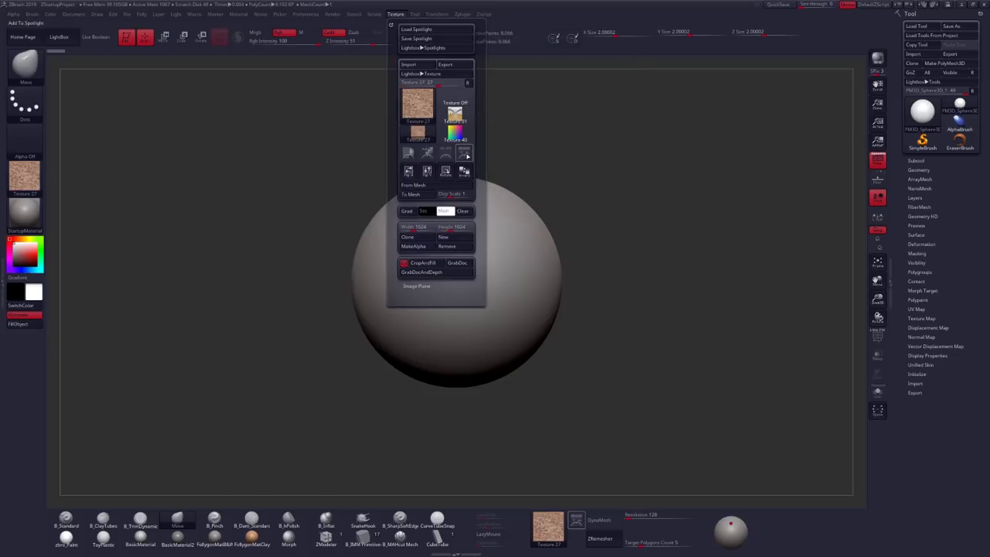
left_click(464, 154)
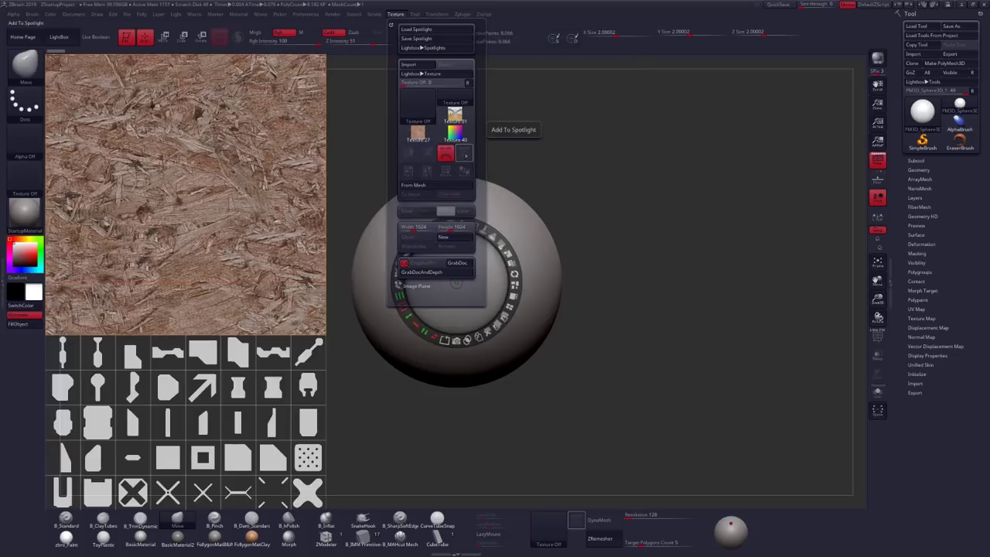
left_click(455, 133)
left_click(464, 154)
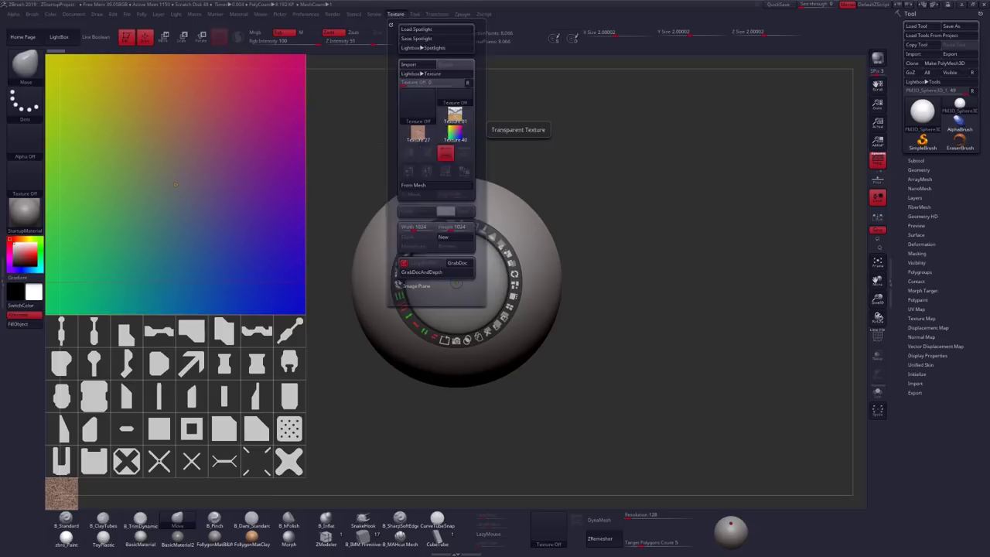
Step: Load the hard-surface shape set with the X thumbnail into Spotlight and toggle the Spotlight display off and back on
left_click(59, 37)
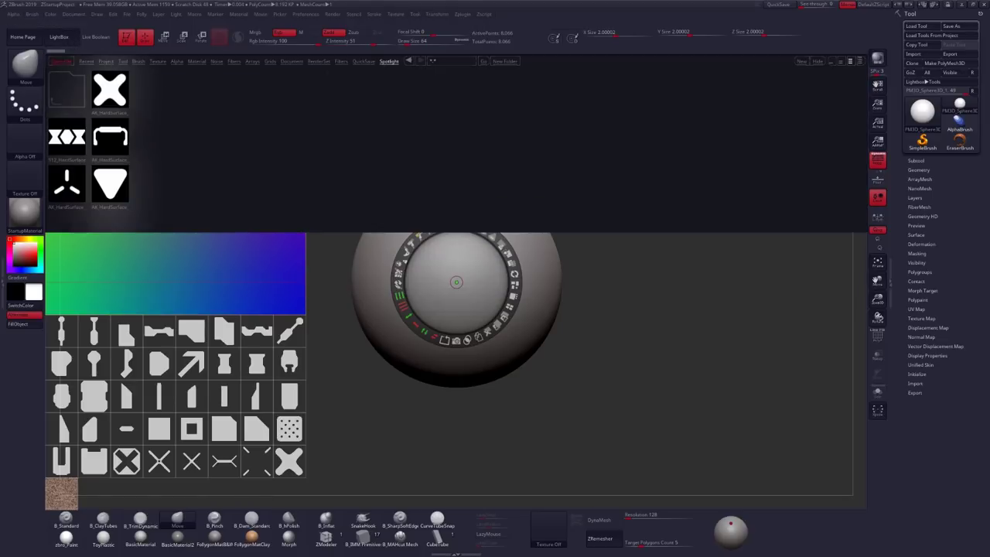
double_click(110, 92)
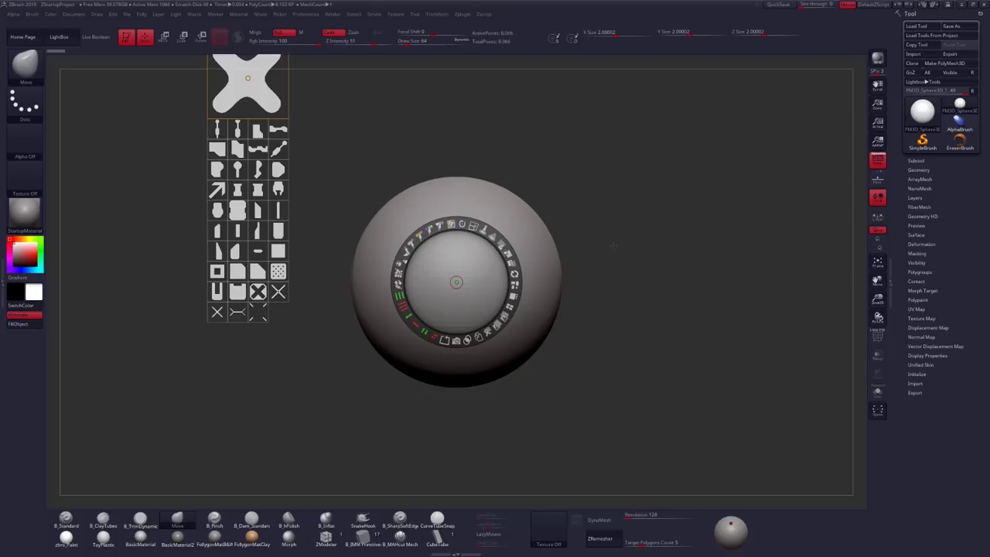
left_click(398, 15)
key("shift")
key("shift+z")
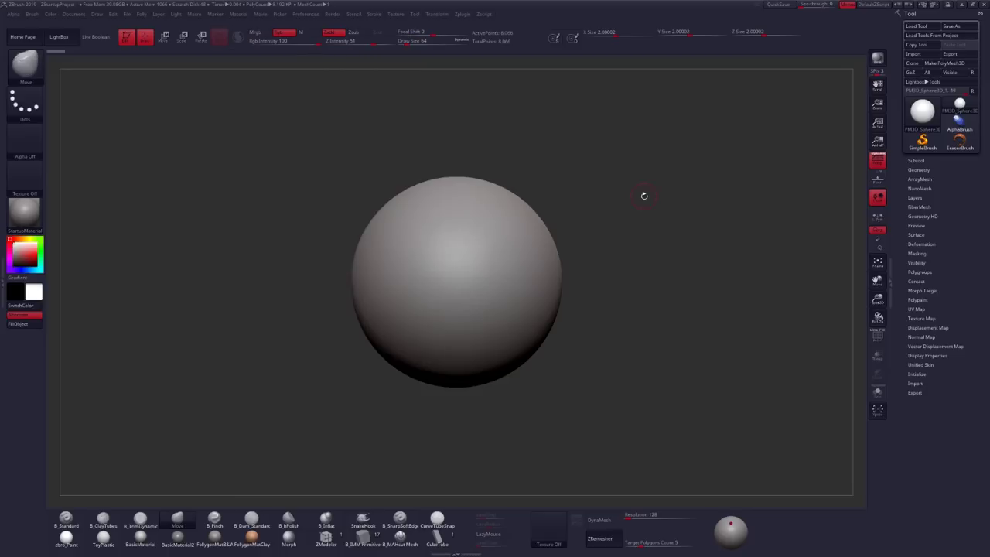
key("shift+z")
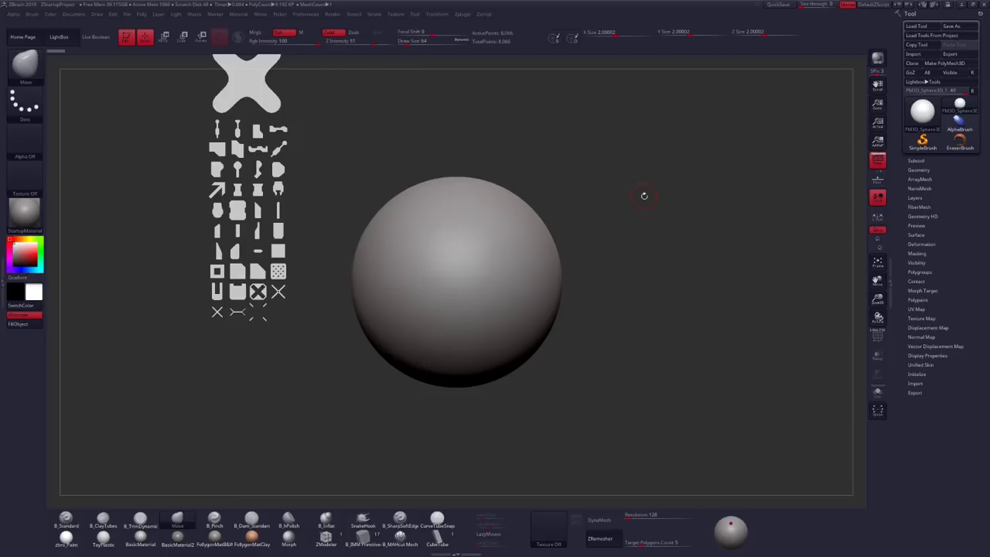
key("shift+z")
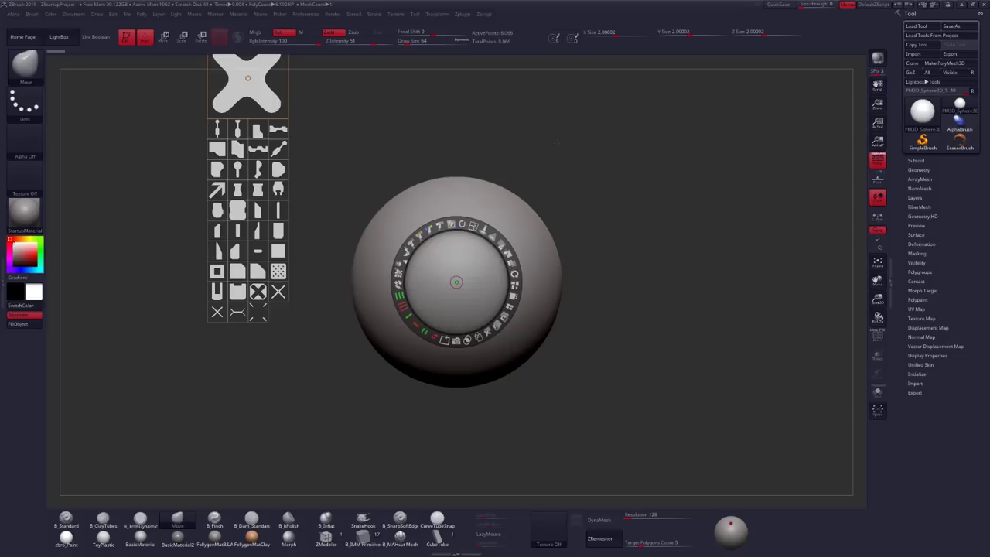
Step: Move and scale the whole Spotlight shape set so it stands clear of the sphere along the canvas edge
left_click_drag(712, 188, 608, 252)
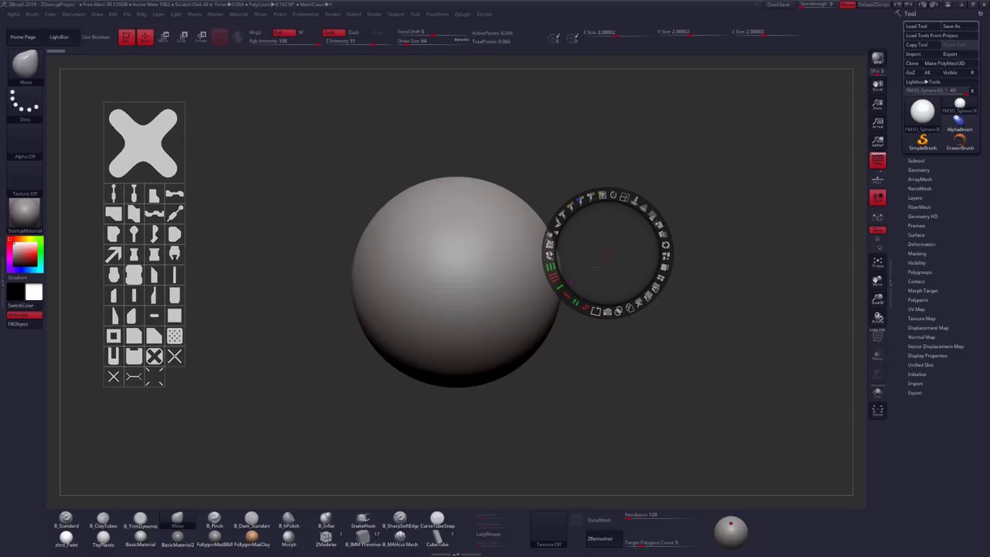
left_click_drag(162, 151, 355, 145)
left_click_drag(687, 312, 680, 307)
key("ctrl+z")
key("ctrl+z")
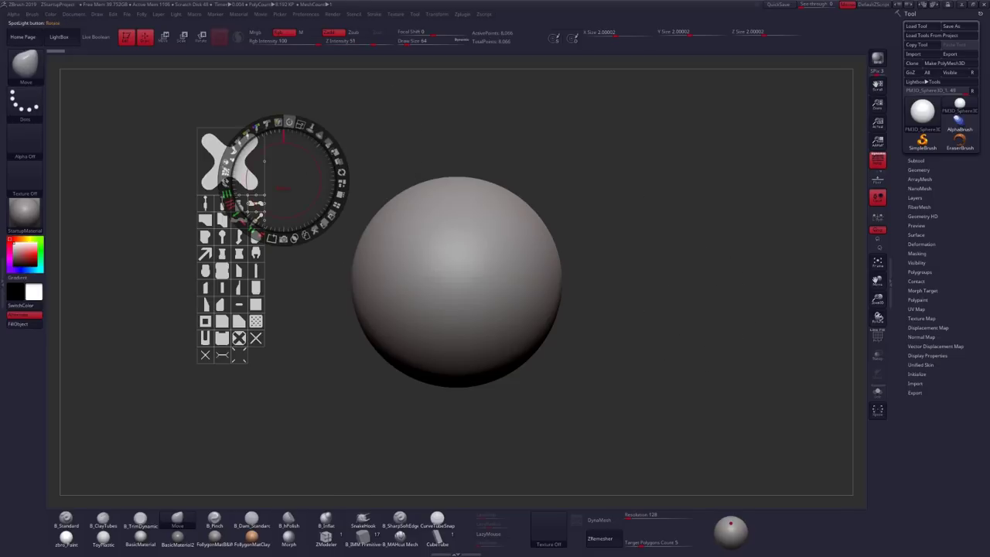
mouse_move(300, 124)
left_mouse_down()
mouse_move(334, 147)
mouse_move(292, 122)
mouse_move(305, 124)
left_mouse_up()
left_click_drag(252, 205, 252, 205)
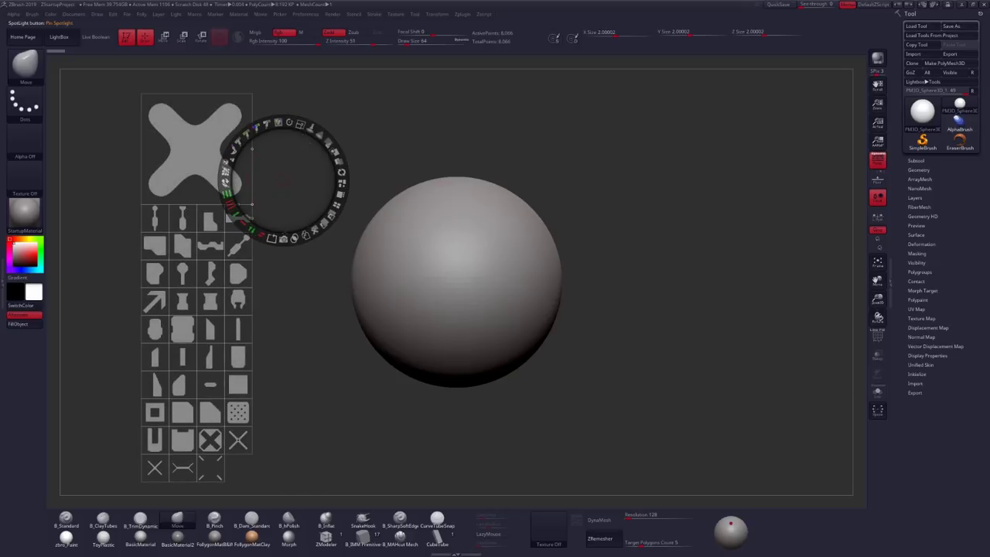
left_click_drag(298, 307, 241, 303)
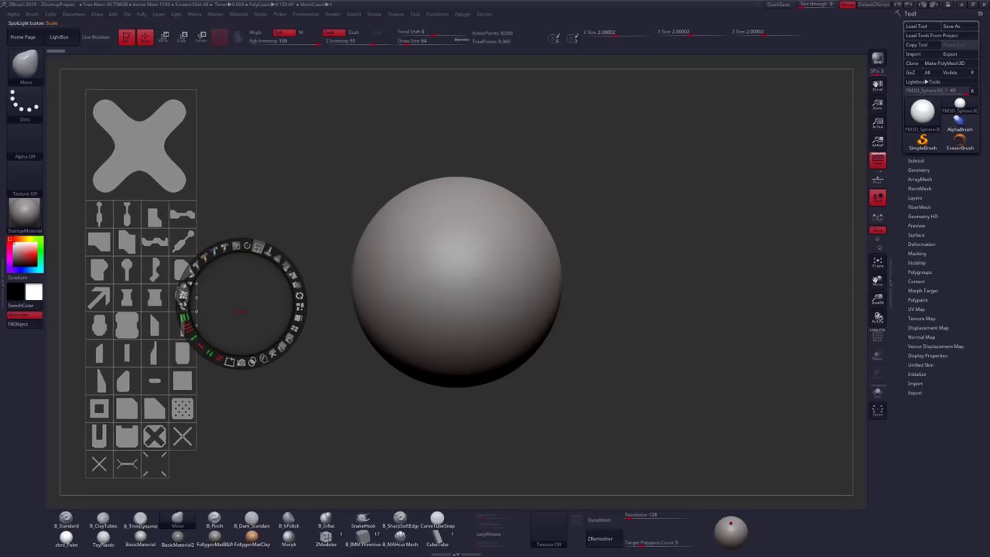
left_click_drag(259, 246, 259, 247)
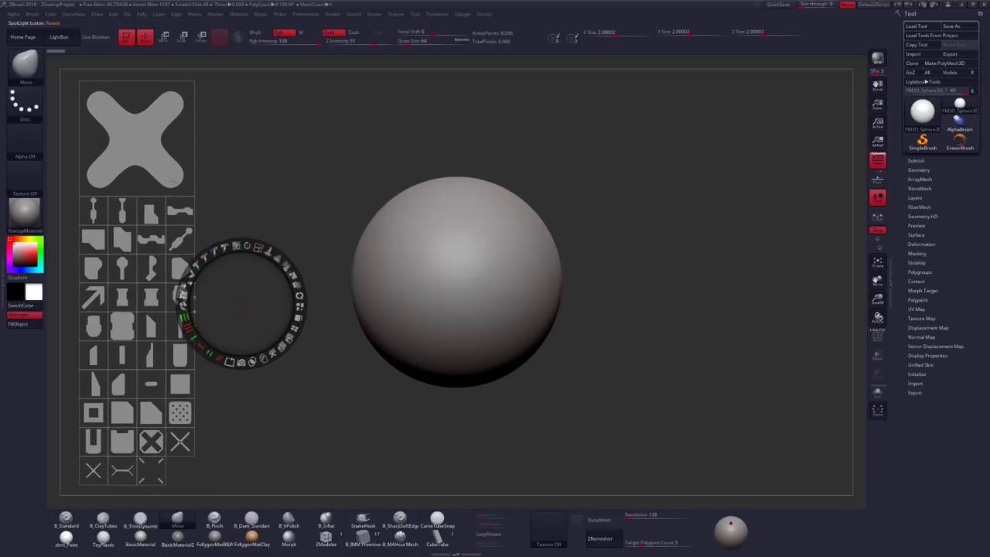
Step: Place the large X shape on empty canvas beside the sphere and turn it into a mesh with Snapshot 3D
left_click_drag(178, 177, 350, 229)
key("z")
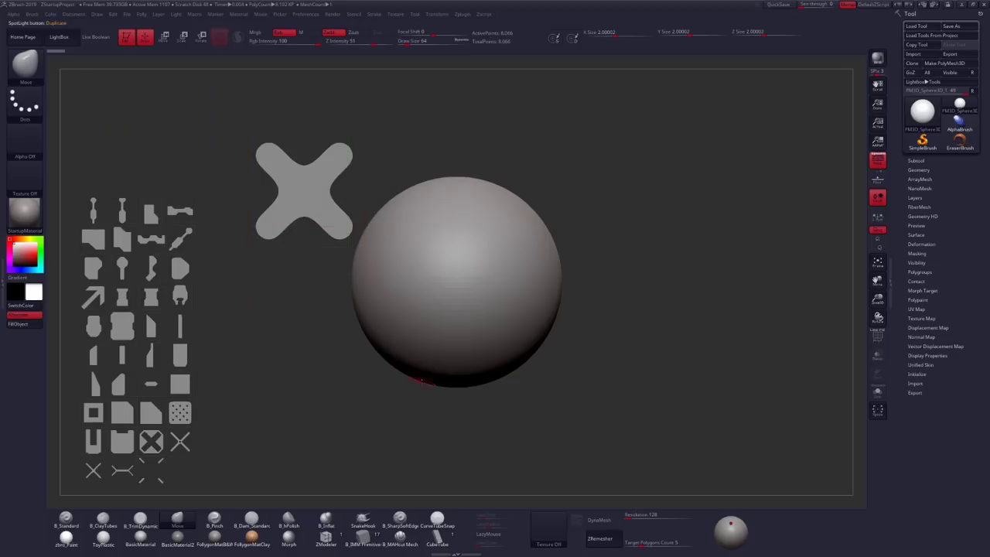
left_click_drag(419, 392, 676, 391, "alt")
key("z")
left_click_drag(348, 229, 466, 312)
left_click(466, 370)
key("z")
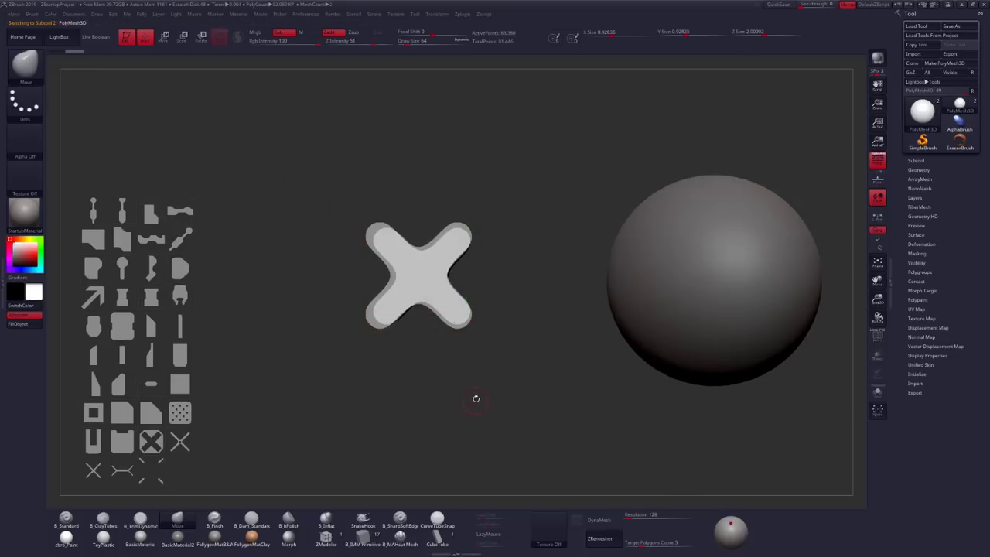
Step: Examine the extruded X mesh and the sphere from several angles and in the Subtool list with Spotlight hidden
key("shift+z")
left_click_drag(473, 393, 521, 394)
left_click_drag(521, 395, 451, 386, "alt")
left_click_drag(487, 352, 519, 338)
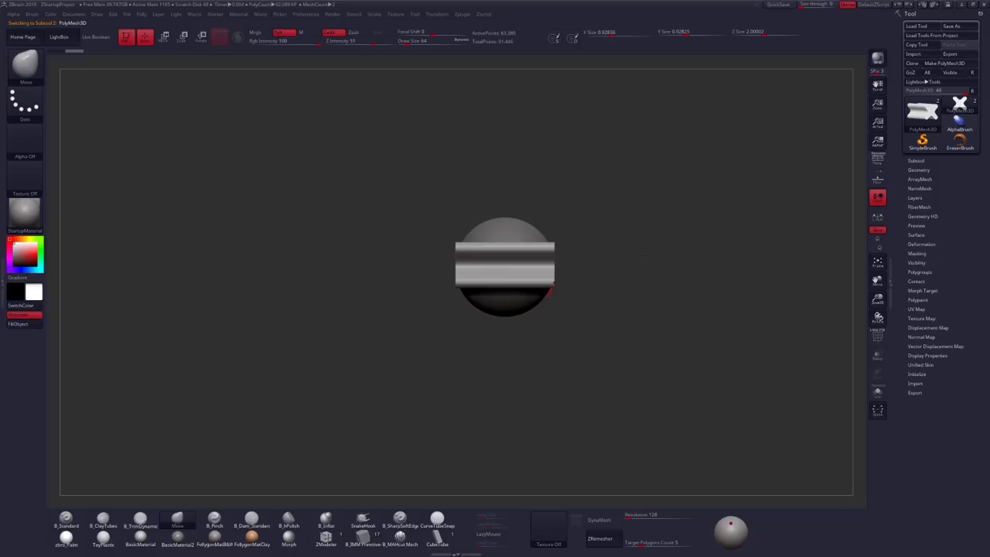
left_click(916, 161)
left_click_drag(676, 381, 663, 372)
left_click(877, 161)
left_click_drag(541, 324, 575, 330, "alt")
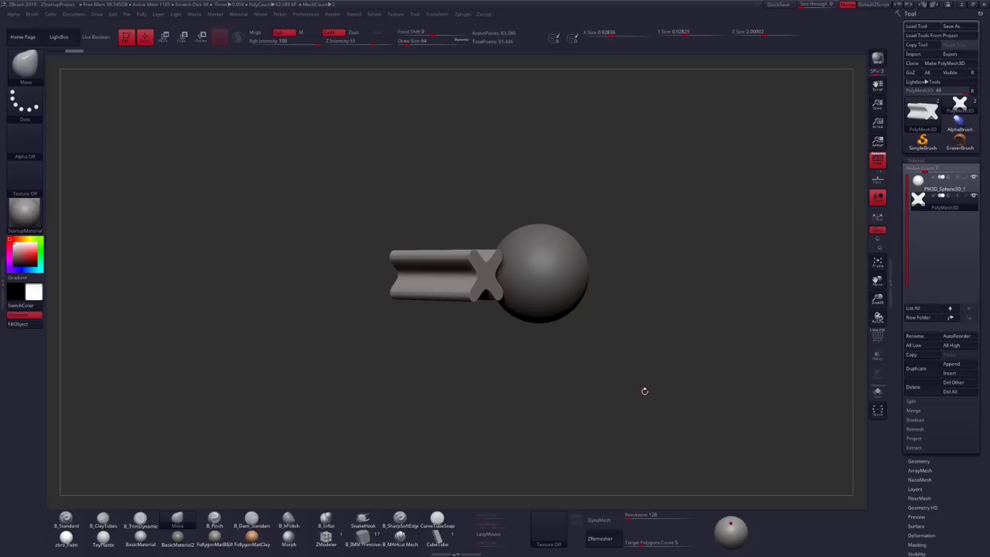
left_click_drag(644, 391, 615, 385)
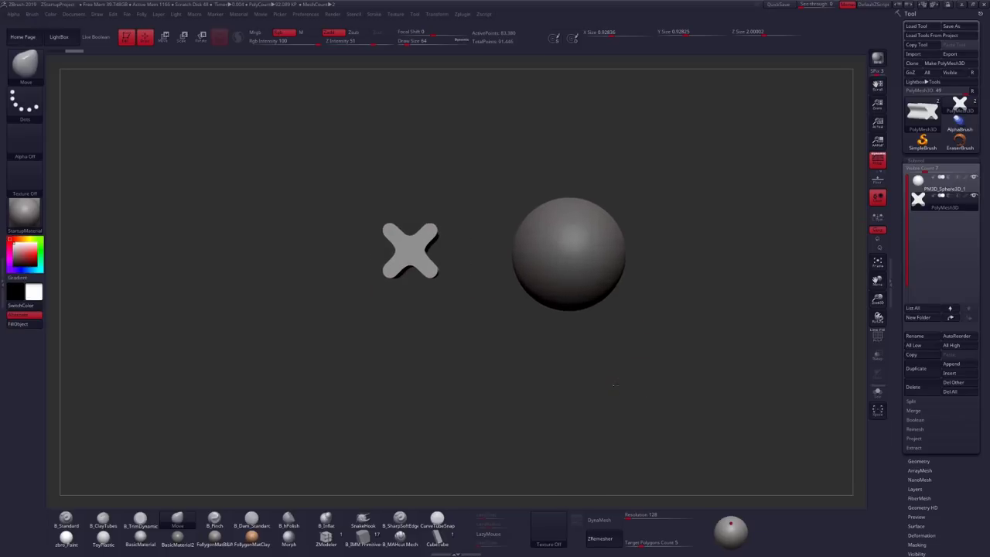
Step: Show Spotlight again and move the large X shape below the X mesh
key("shift+z")
key("z")
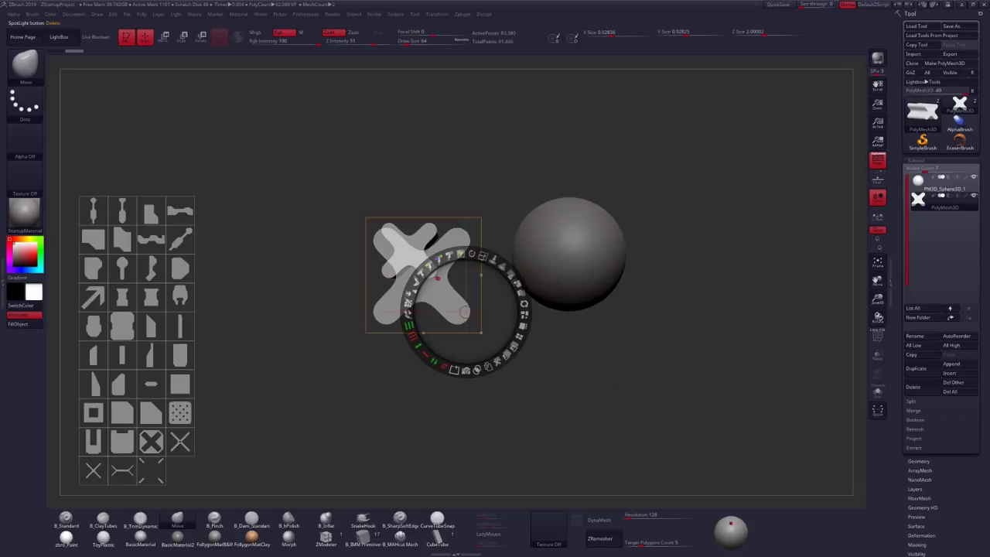
left_click(554, 390)
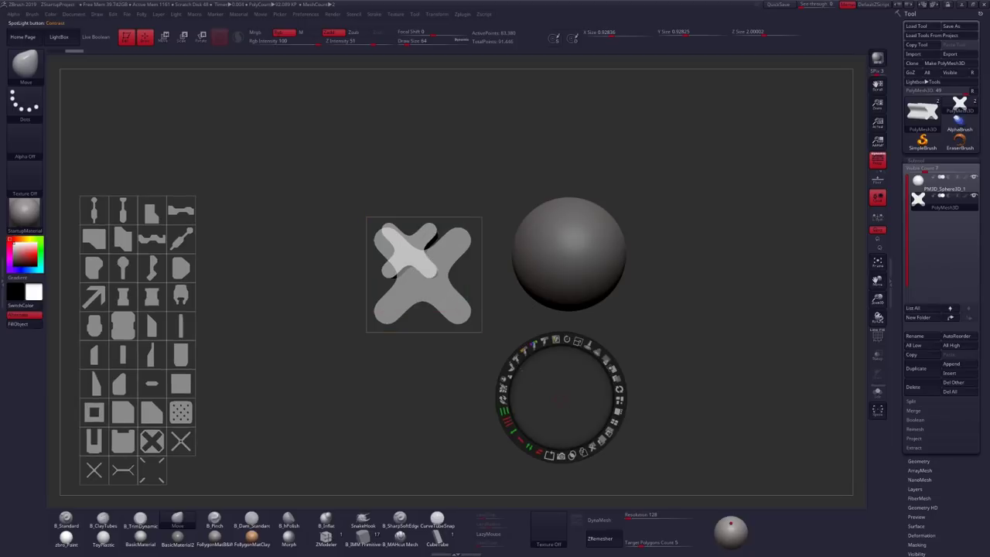
left_click_drag(477, 320, 519, 397)
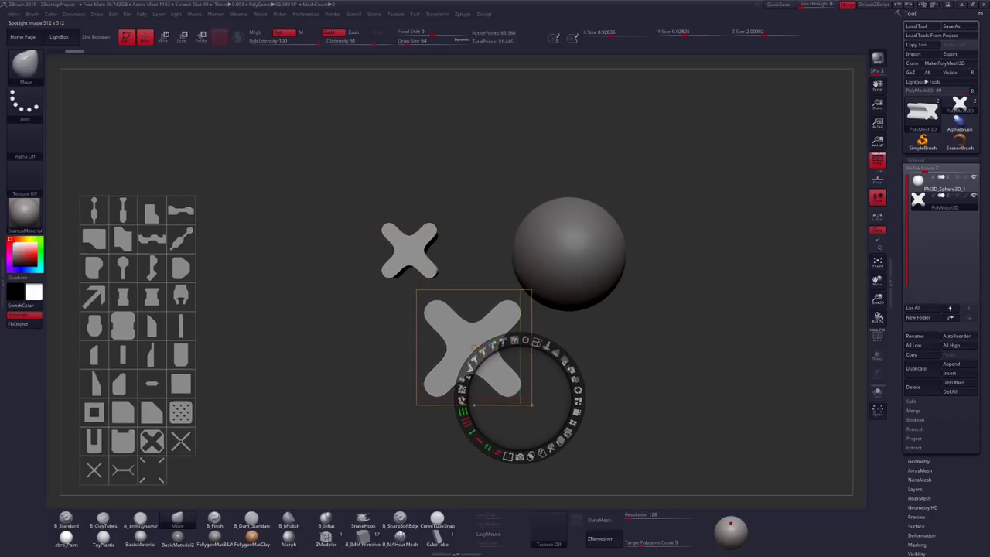
left_click(512, 402)
left_click_drag(474, 347, 568, 254)
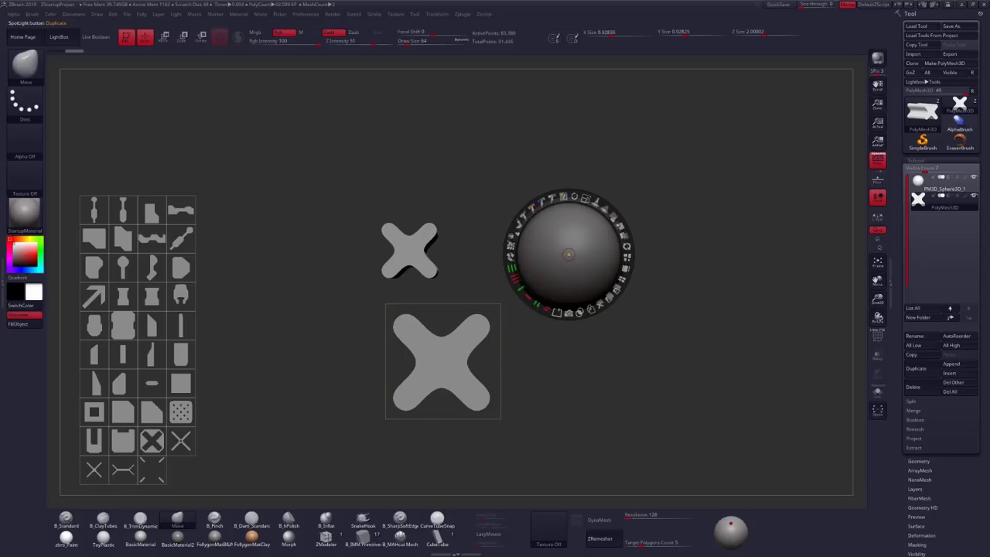
left_click(443, 362)
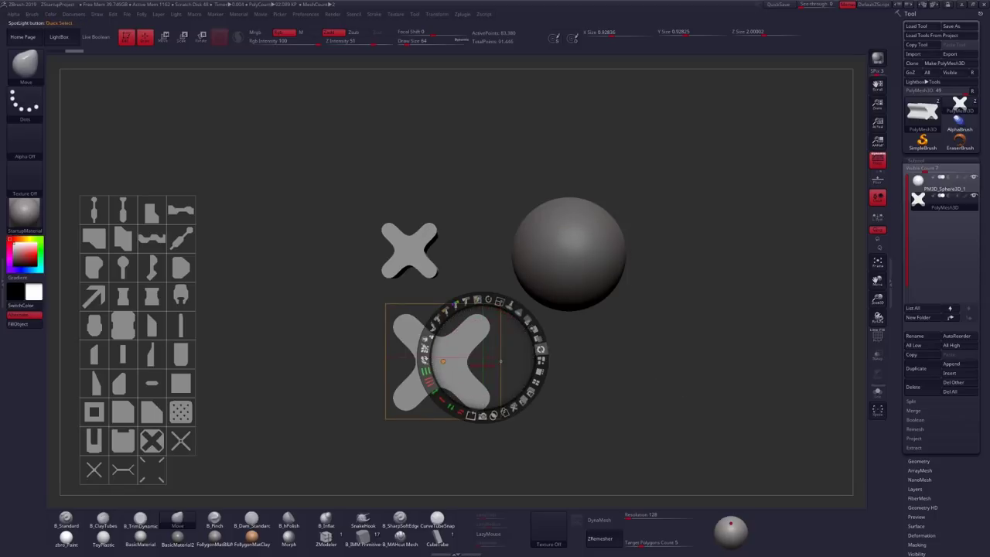
Step: Duplicate the large X shape and move the two copies apart, one above the sphere and one beside the shape set
left_click_drag(474, 368, 456, 282)
left_click_drag(461, 385, 574, 222, "ctrl")
left_click_drag(474, 329, 350, 398)
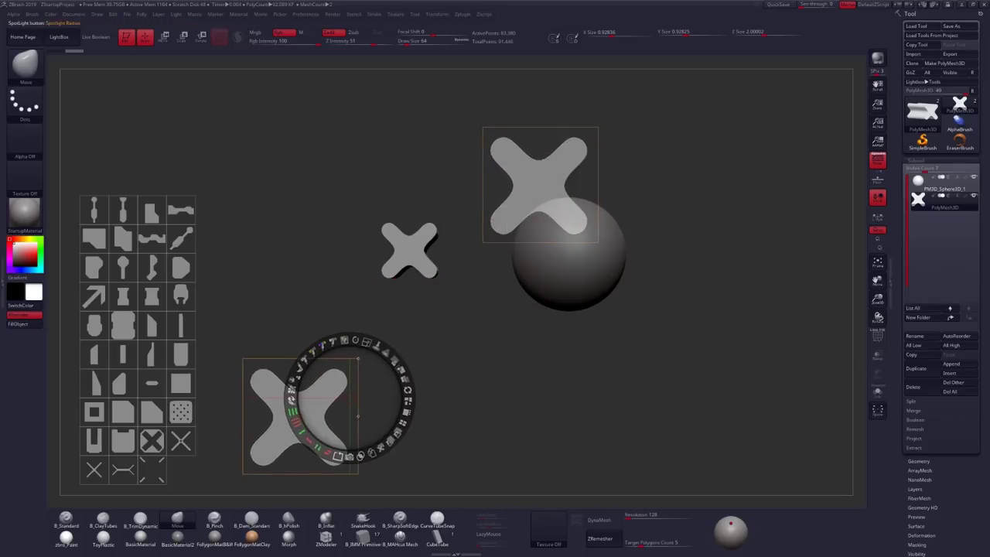
Step: Enlarge the X copy near the sphere and fade its image out completely
left_click_drag(547, 225, 562, 319)
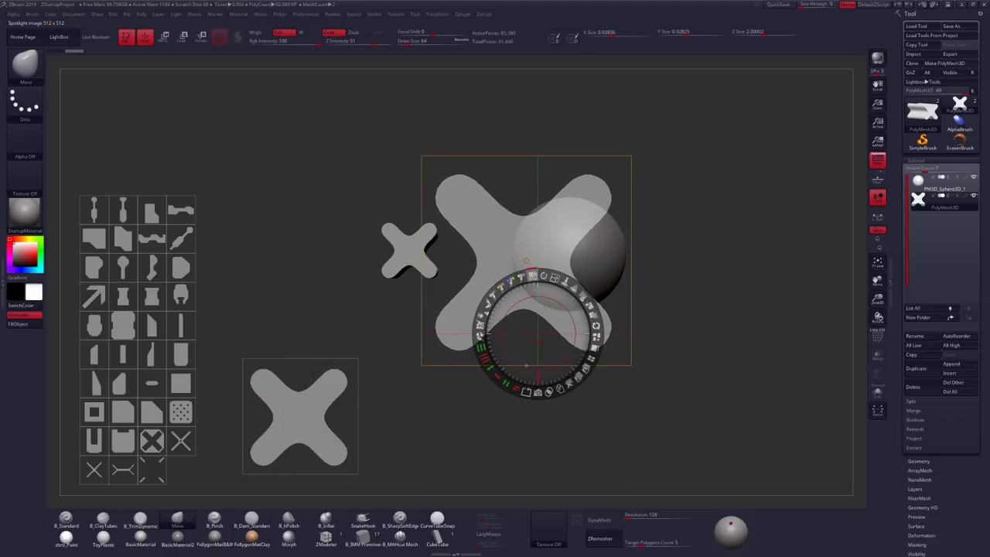
left_click_drag(532, 276, 482, 357)
key("f")
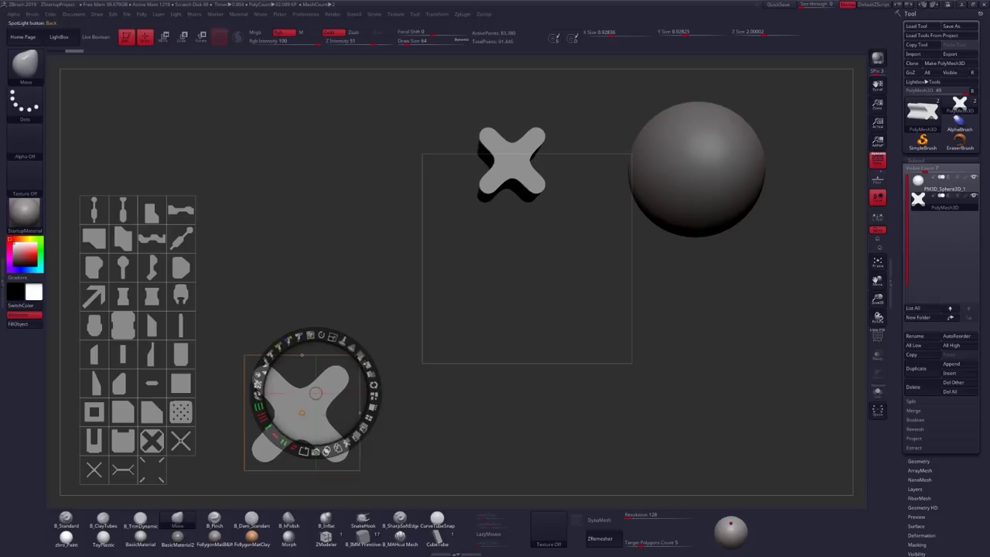
Step: Swap the remaining large X for the solid square from the set and centre it inside the empty frame
left_click_drag(317, 395, 335, 255)
left_click_drag(351, 196, 362, 200)
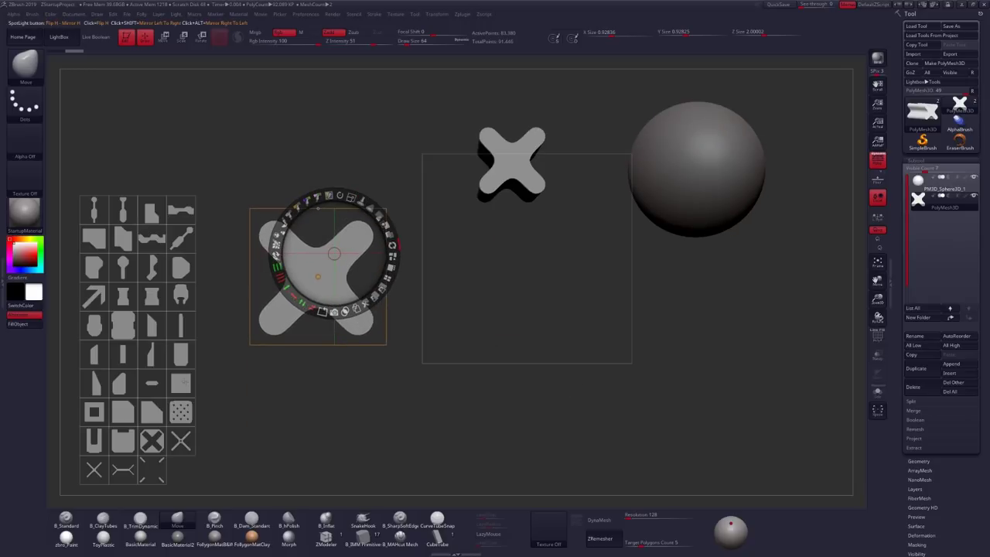
key("Right")
left_click_drag(334, 254, 527, 259)
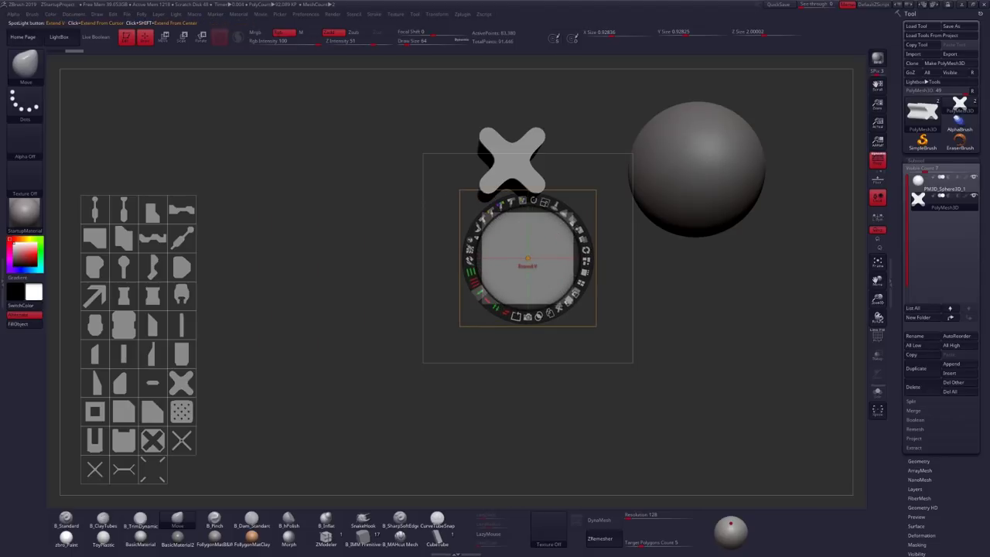
Step: Stretch the square with Extend V and narrow it with Extend H to form a tall vertical bar
left_click_drag(479, 293, 467, 254)
mouse_move(528, 259)
left_mouse_down()
mouse_move(516, 257)
mouse_move(527, 259)
left_mouse_up()
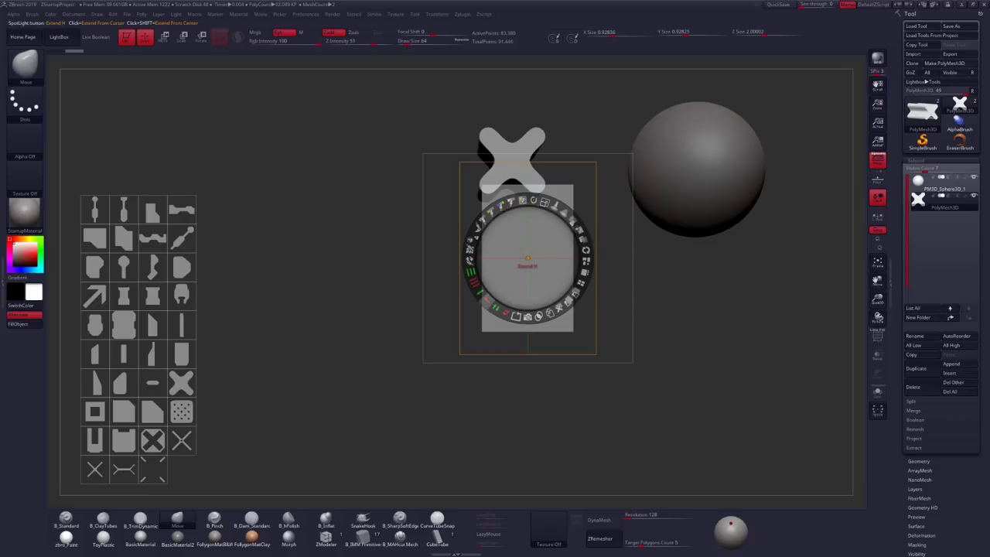
mouse_move(487, 302)
left_mouse_down()
mouse_move(497, 308)
mouse_move(473, 283)
mouse_move(503, 312)
left_mouse_up()
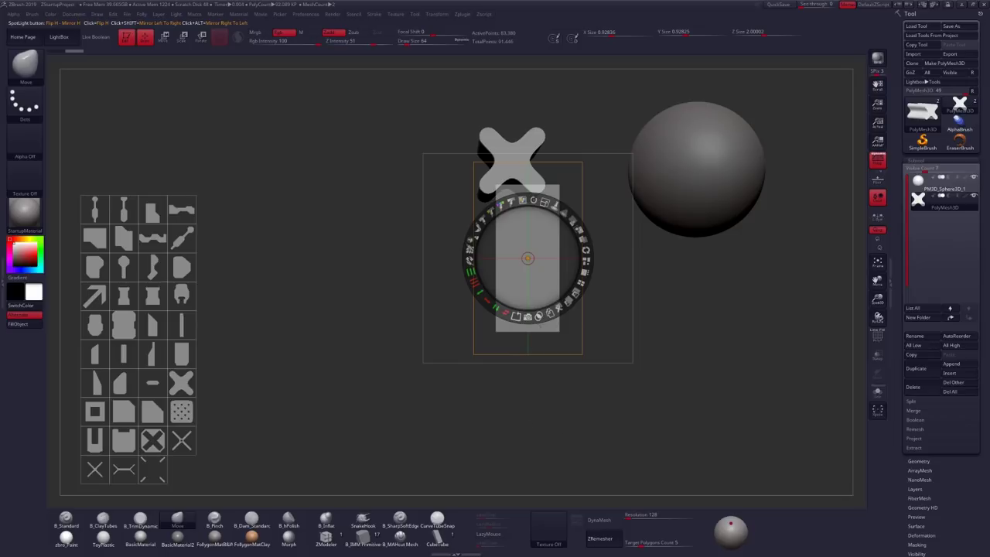
Step: Rotate the bar copy in the larger frame 90 degrees across the vertical bar and combine them with Union into a cross
left_click_drag(562, 347, 434, 381)
left_click_drag(400, 292, 428, 260)
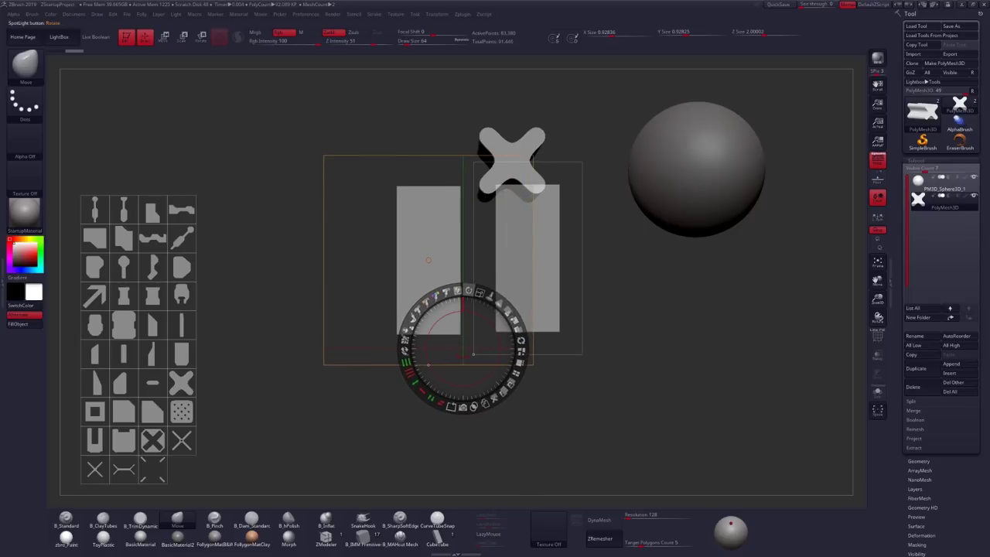
mouse_move(468, 291)
left_mouse_down()
mouse_move(491, 297)
mouse_move(536, 341)
mouse_move(574, 333)
mouse_move(557, 313)
mouse_move(560, 282)
left_mouse_up()
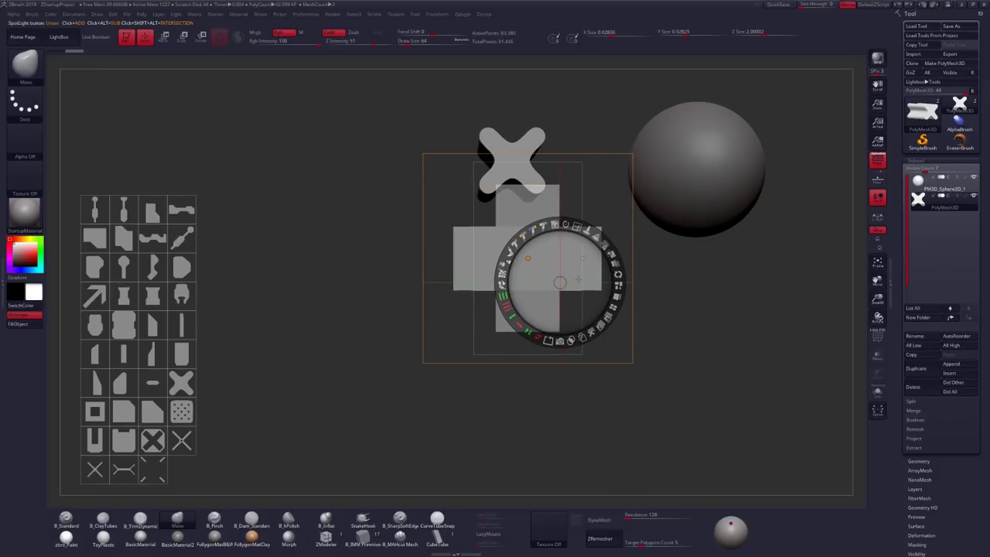
left_click_drag(573, 279, 400, 325)
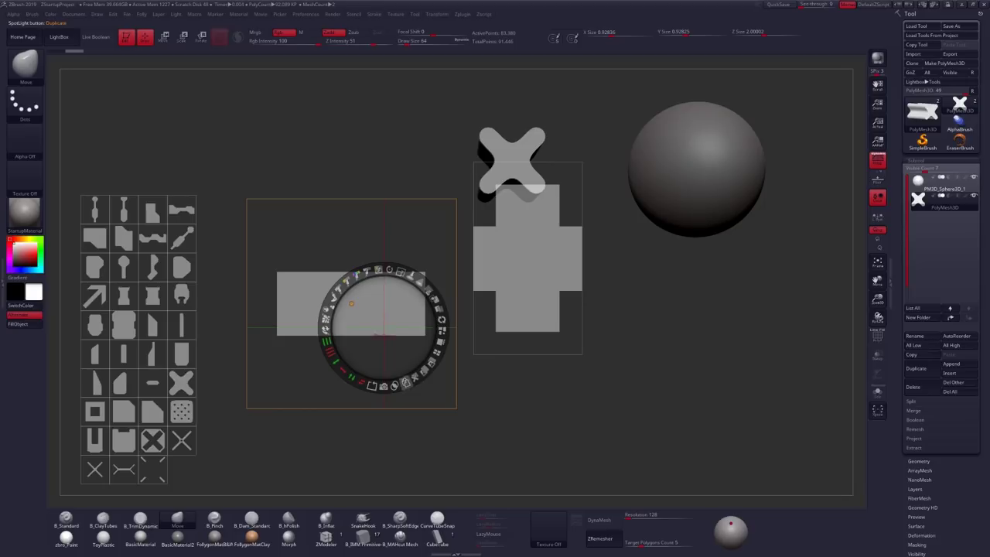
Step: Shrink the horizontal bar copy, place it over the centre of the cross and subtract it to cut a rectangular slot
mouse_move(399, 317)
left_mouse_down("shift")
mouse_move(437, 317)
mouse_move(389, 323)
mouse_move(435, 331)
mouse_move(386, 328)
mouse_move(401, 276)
left_mouse_up("shift")
mouse_move(385, 219)
left_mouse_down("shift")
mouse_move(395, 218)
mouse_move(379, 217)
mouse_move(386, 209)
left_mouse_up("shift")
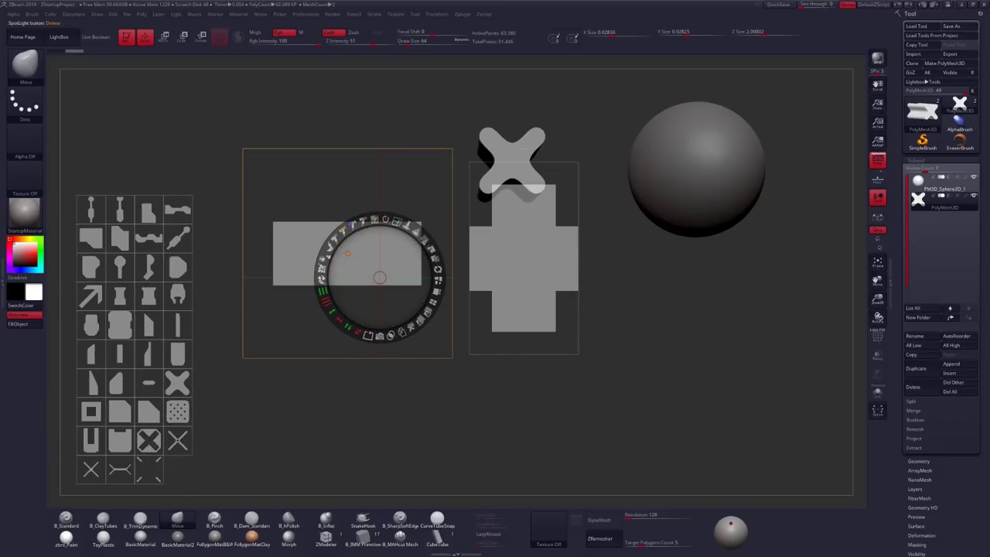
left_click_drag(535, 321, 745, 401)
key("ctrl+z")
left_click_drag(396, 222, 346, 225)
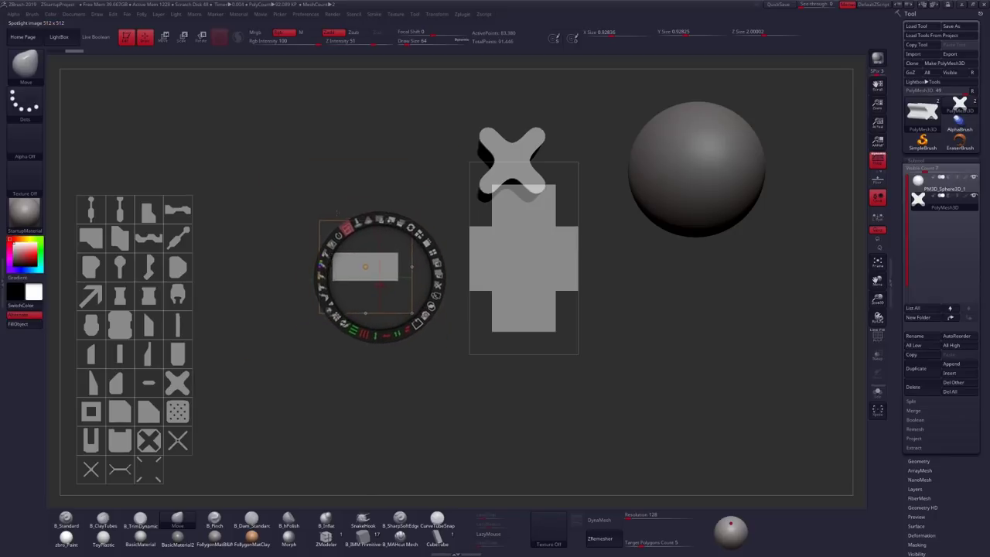
left_click_drag(371, 271, 536, 267)
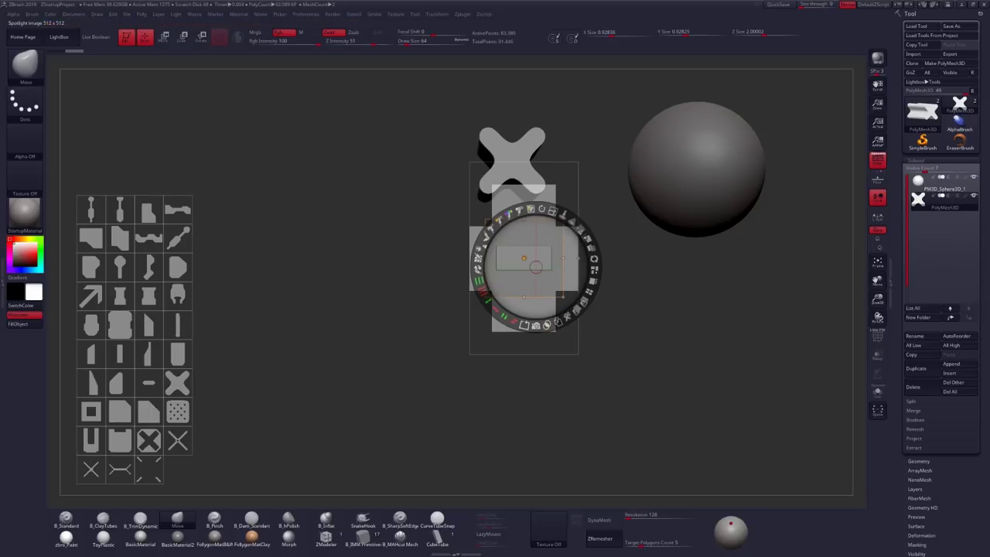
left_click(548, 324)
left_click(354, 305)
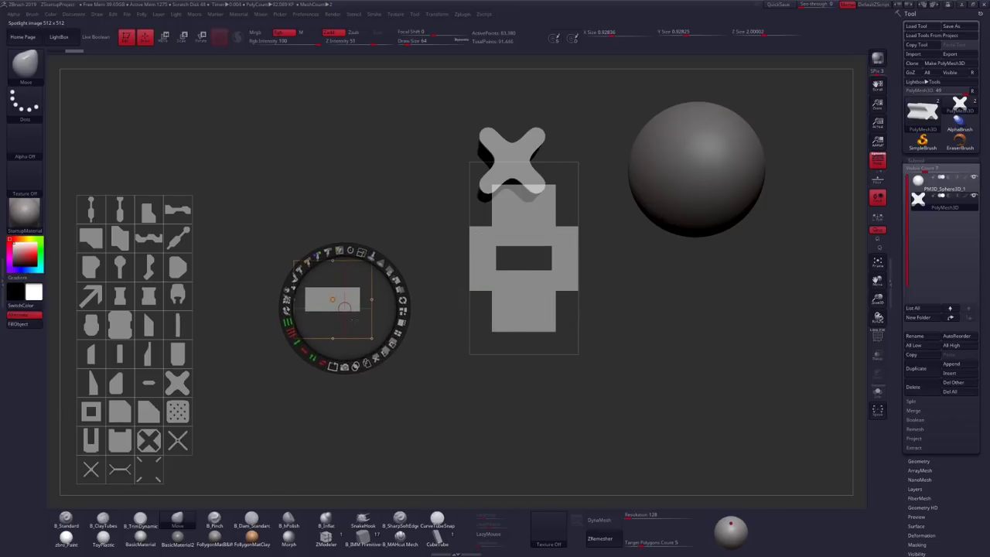
Step: Delete the spare bar, then move the slotted cross beside the shape set and widen it horizontally
key("z")
key("z")
left_click(378, 358)
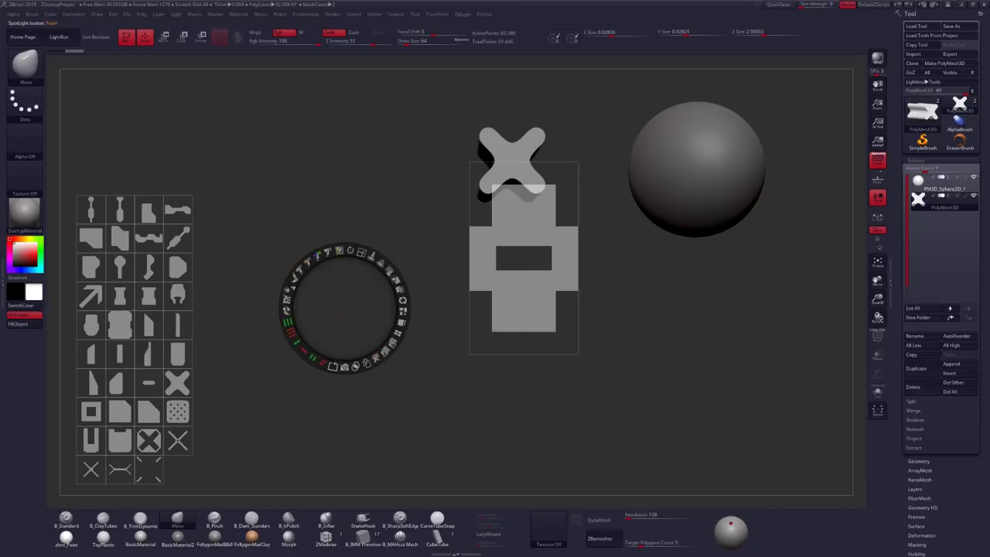
left_click_drag(619, 330, 614, 336)
left_click_drag(519, 319, 438, 279)
left_click_drag(397, 321, 373, 318)
left_click_drag(407, 270, 360, 268)
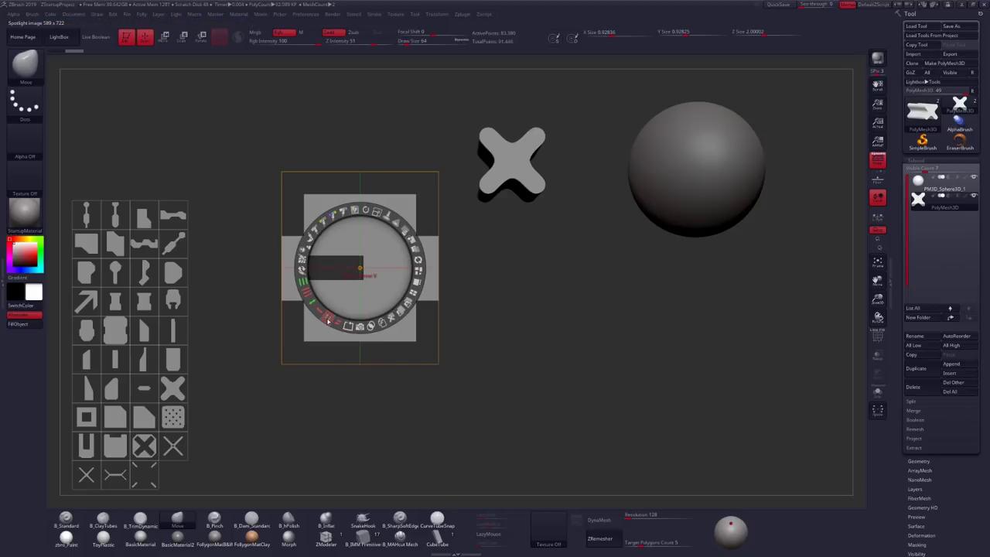
Step: Mirror the widened cross horizontally about its centre so that its slot becomes wide and symmetrical
left_click(337, 322)
left_click(338, 322)
left_click(339, 322)
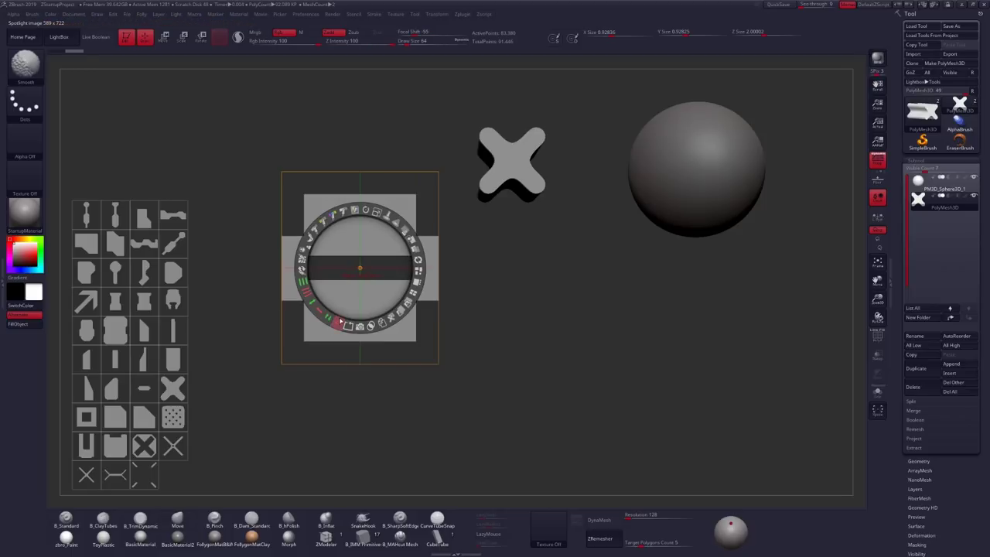
left_click(338, 322)
left_click(339, 322)
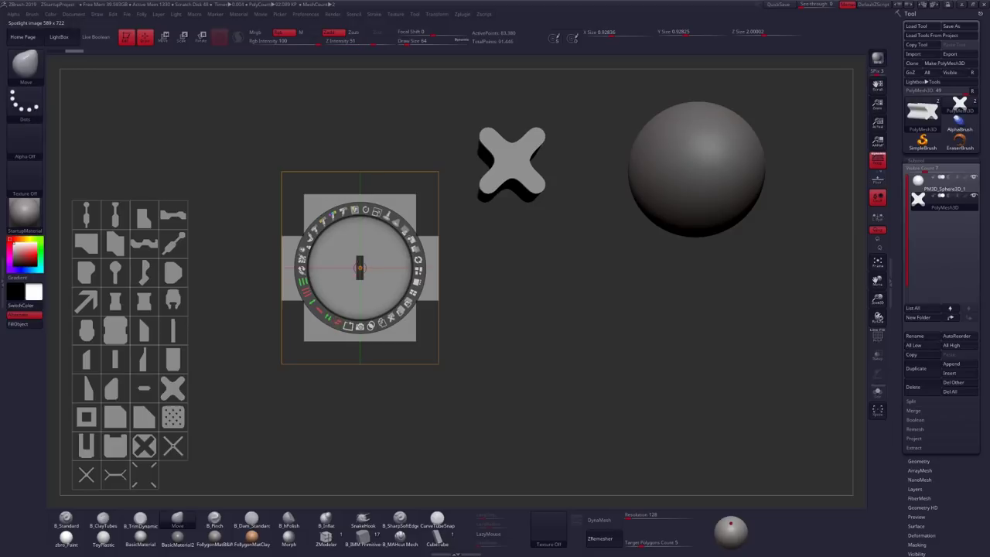
left_click(339, 322)
left_click(339, 322)
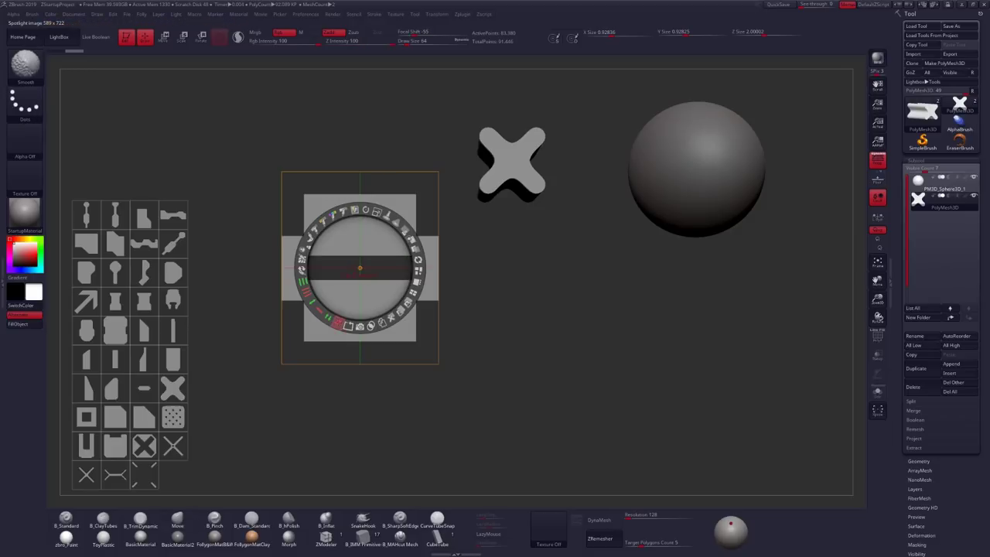
key("z")
key("z")
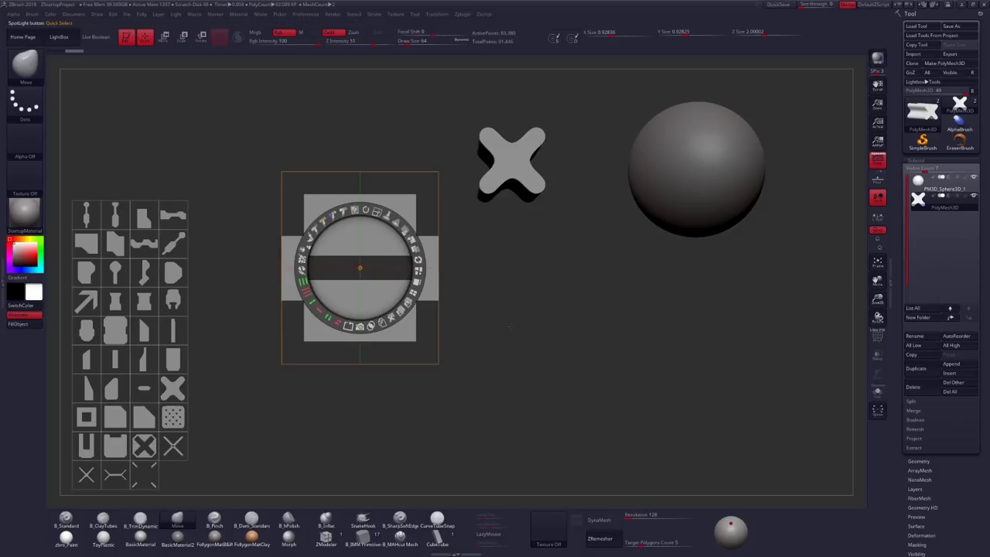
key("z")
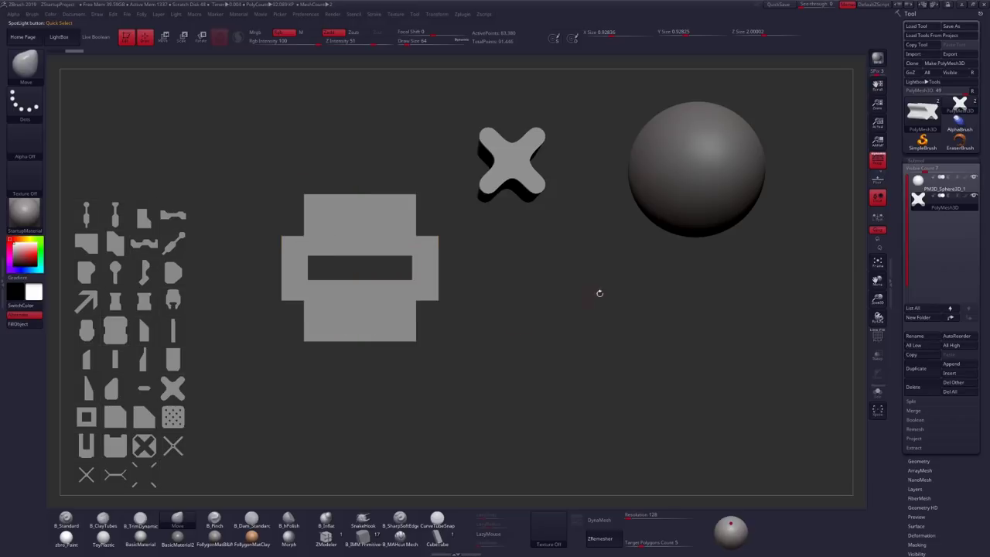
Step: Place the slotted shape over the X mesh in a front view without perspective and subtract it with Snapshot 3D
left_click_drag(616, 248, 546, 291, "alt")
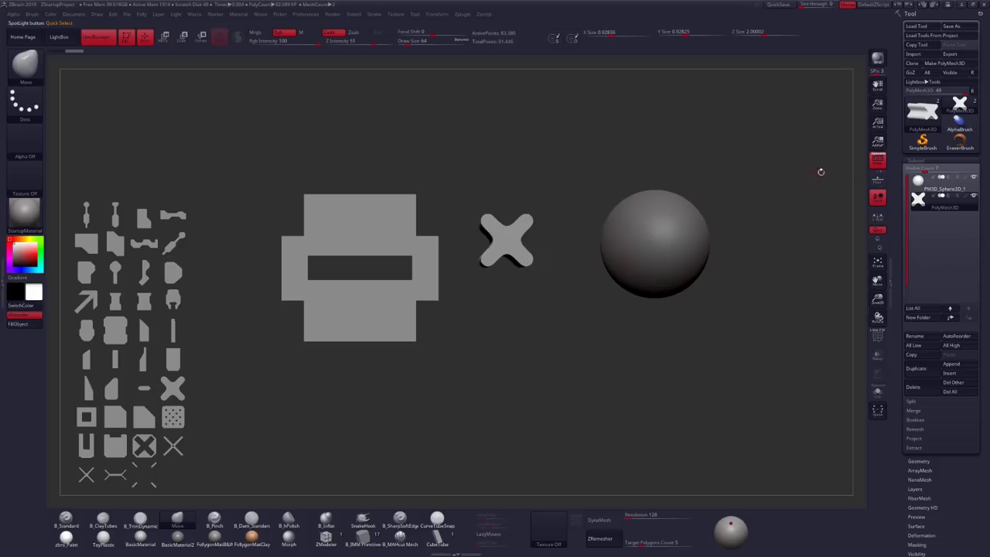
left_click(877, 160)
left_click_drag(557, 220, 558, 278, "alt")
key("z")
left_click_drag(360, 267, 415, 332)
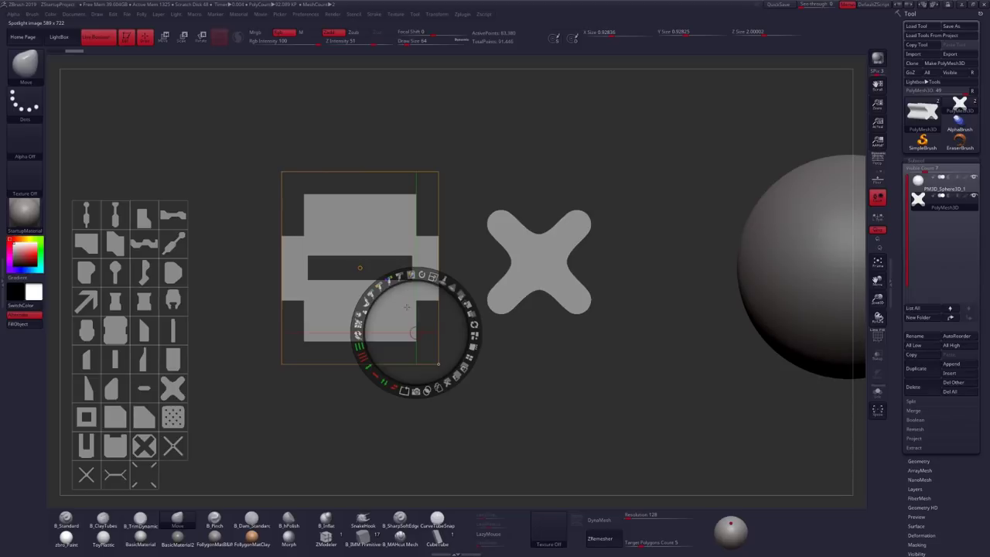
left_click_drag(406, 307, 587, 300)
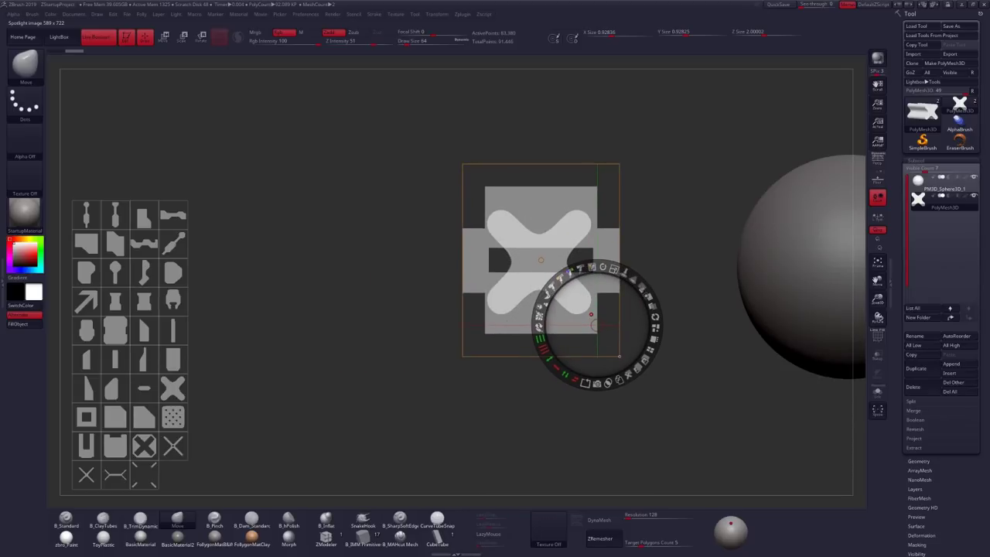
left_click(592, 267)
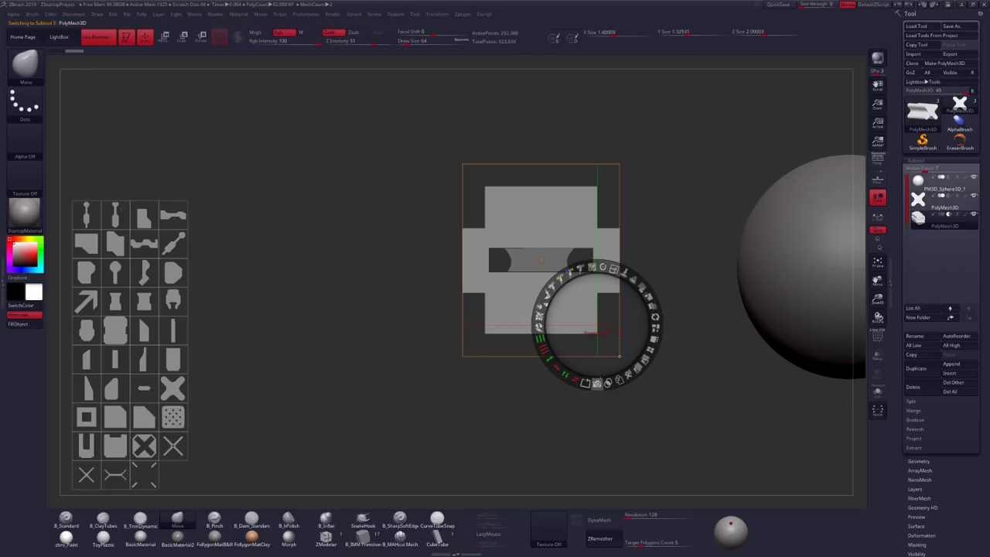
Step: Turn off Spotlight and hide the sphere subtool to leave only the boolean preview
key("z")
right_click_drag(524, 300, 540, 307)
key("shift+z")
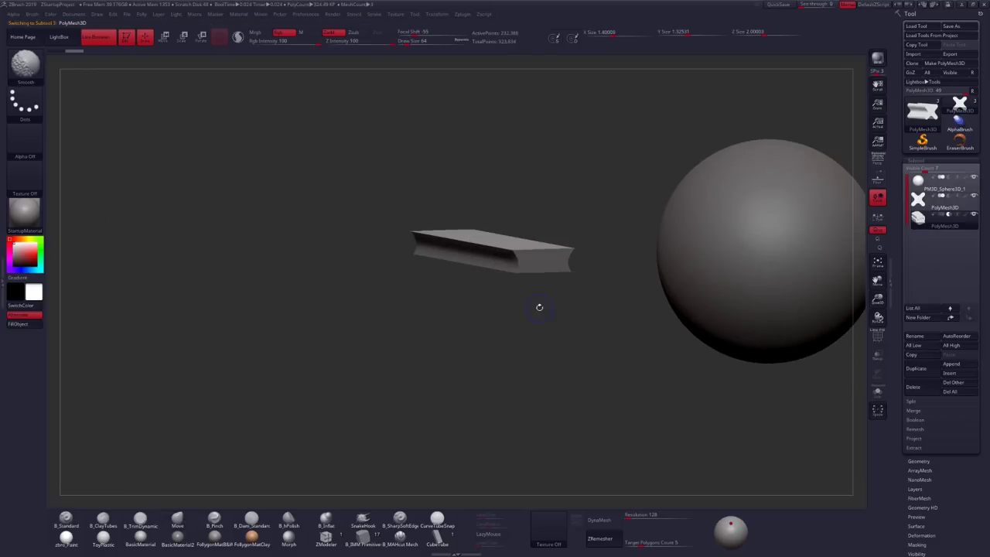
right_click_drag(518, 250, 503, 296, "alt")
left_click_drag(503, 296, 532, 294)
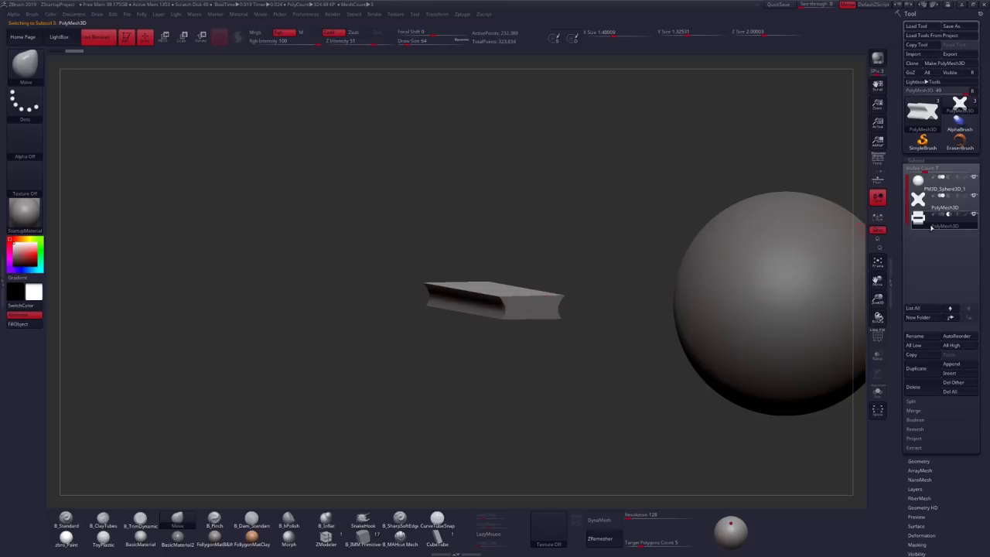
left_click(973, 178)
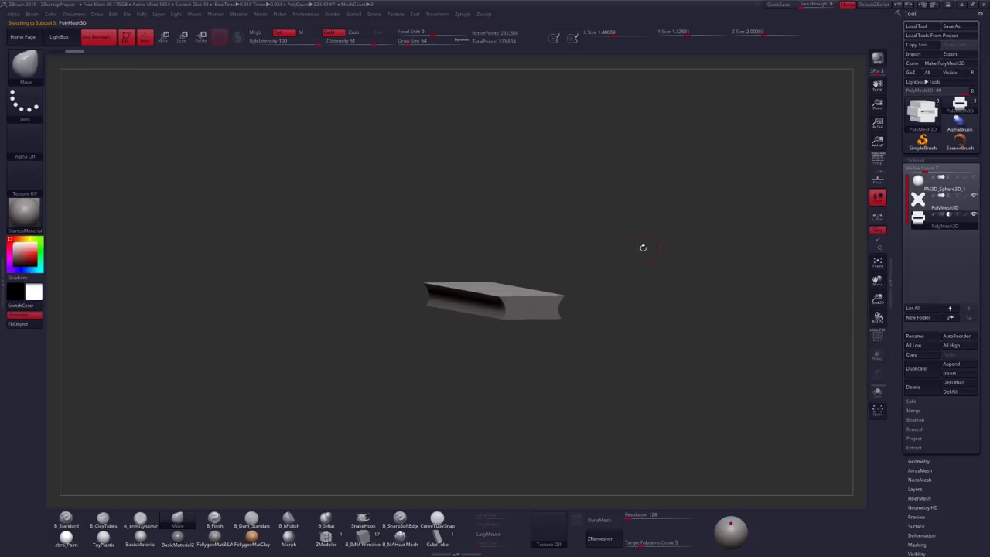
Step: Examine the live boolean result from several angles with perspective on, with and without its polyframe
right_click_drag(643, 247, 578, 219)
right_click_drag(513, 268, 489, 252)
left_click_drag(584, 310, 620, 259)
left_click(880, 163)
mouse_move(508, 294)
left_mouse_down()
mouse_move(511, 274)
mouse_move(551, 254)
left_mouse_up()
key("shift+f")
left_click_drag(567, 334, 648, 306)
left_click_drag(551, 313, 573, 298)
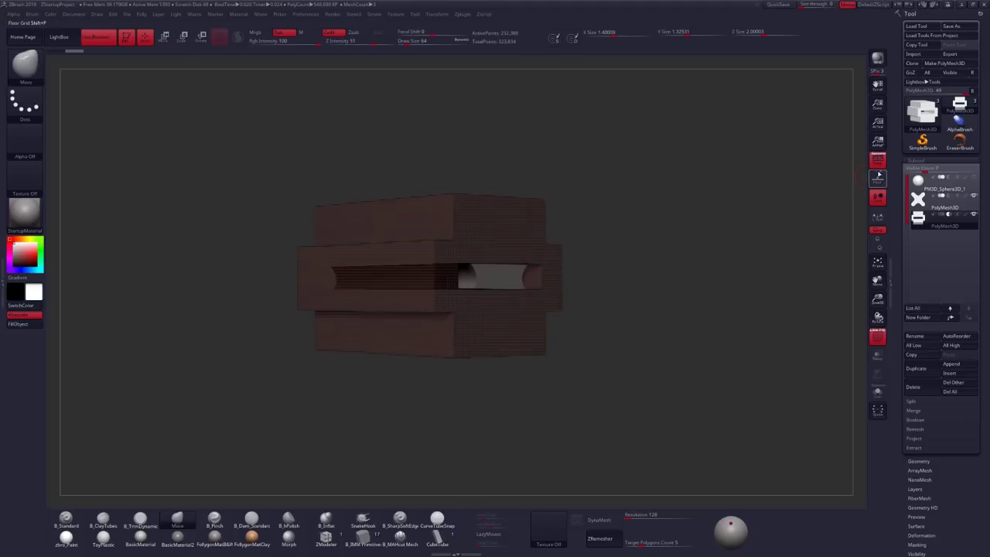
key("shift+f")
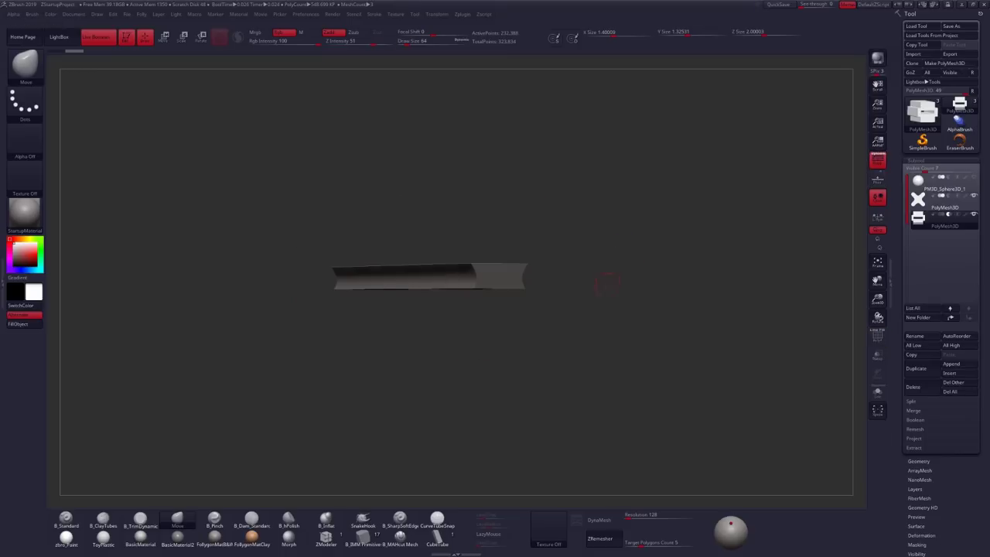
left_click_drag(607, 284, 633, 318)
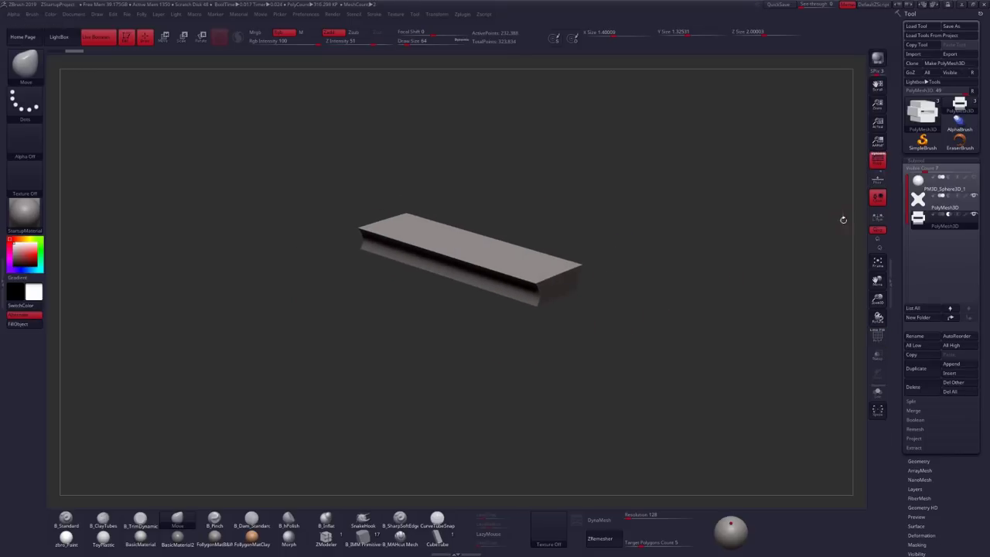
Step: Select the X subtool, isolate it with Solo and display its polyframe
mouse_move(921, 203)
key("shift+f")
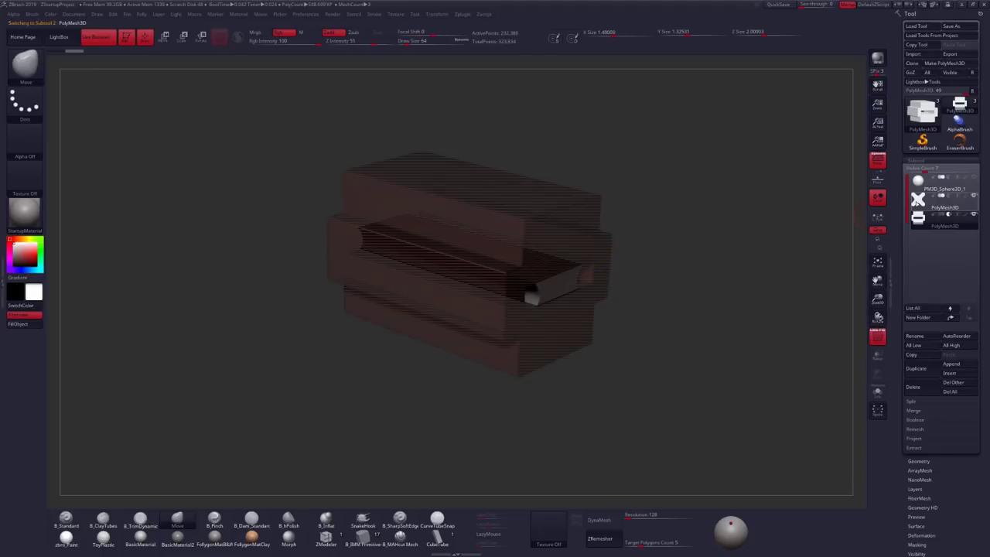
left_click(918, 203)
key("shift+f")
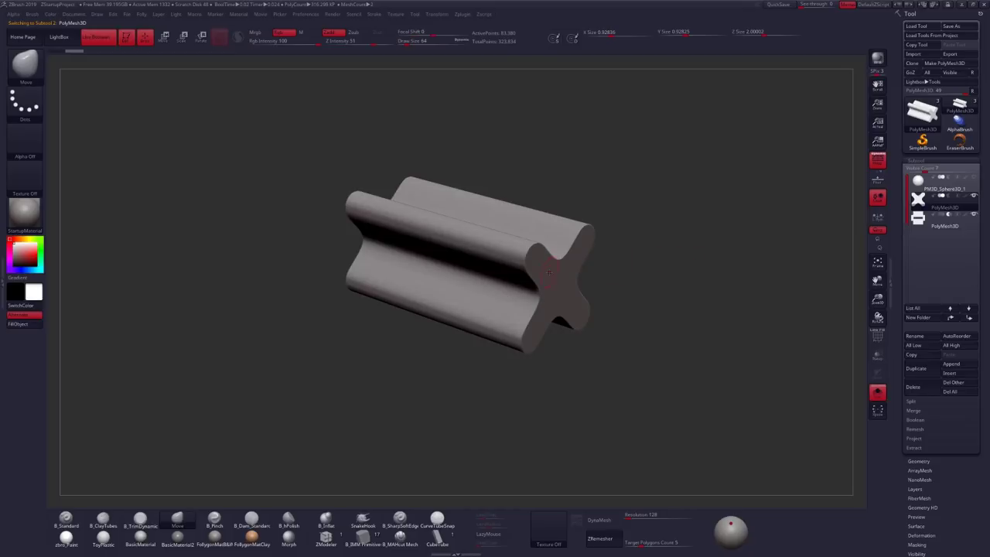
key("f")
key("shift+f")
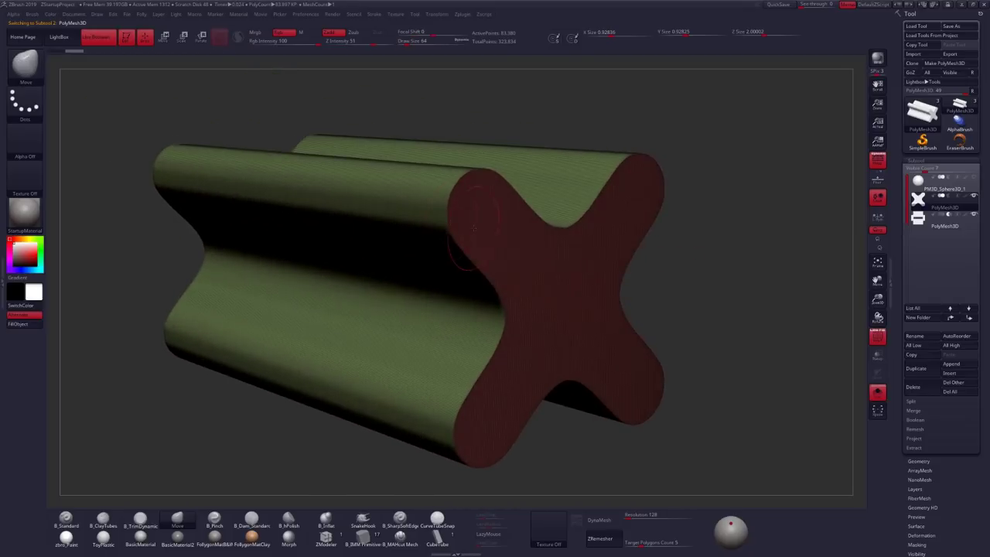
Step: Try ZRemesher on the isolated X mesh with DetectEdges on and a target polygon count of 1, and subdivide the result
right_click_drag(576, 358, 541, 300, "ctrl")
right_click_drag(557, 255, 595, 248)
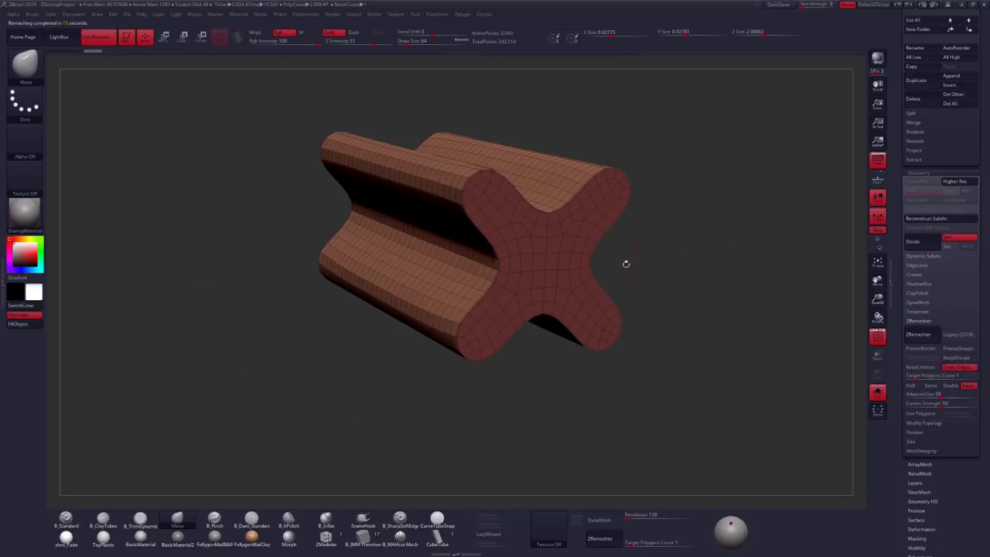
right_click_drag(626, 264, 594, 259)
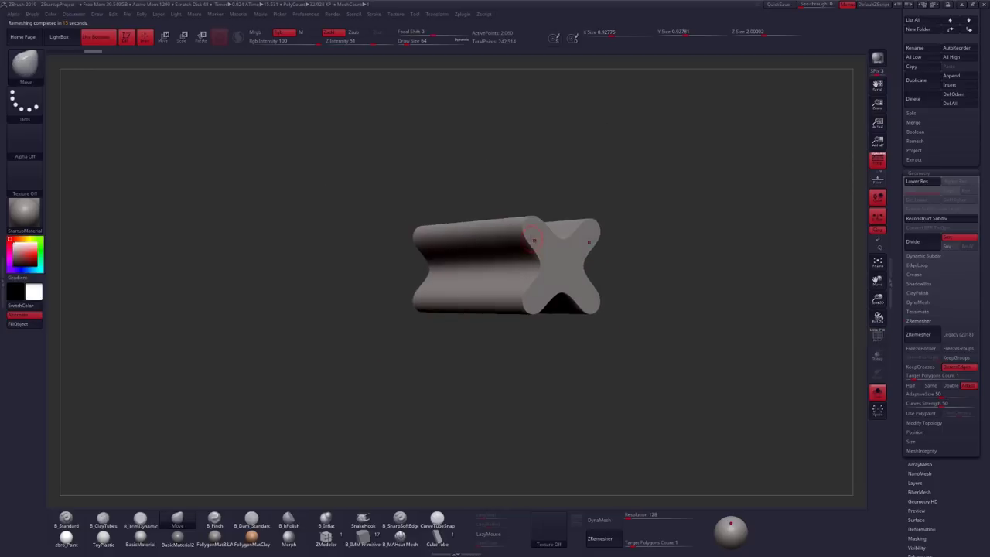
key("shift+f")
right_click_drag(545, 266, 580, 273)
key("shift+d")
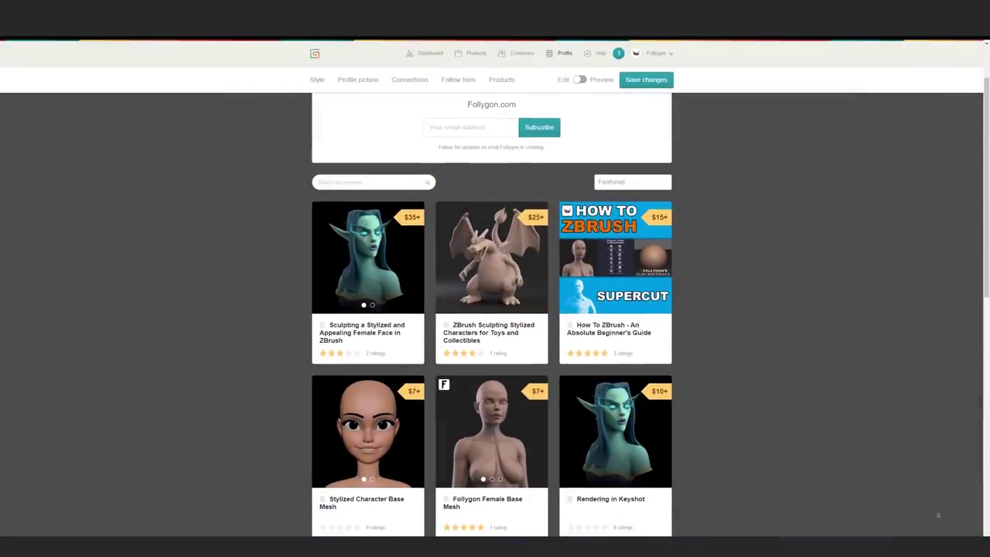
scroll(938, 515, "down", 1)
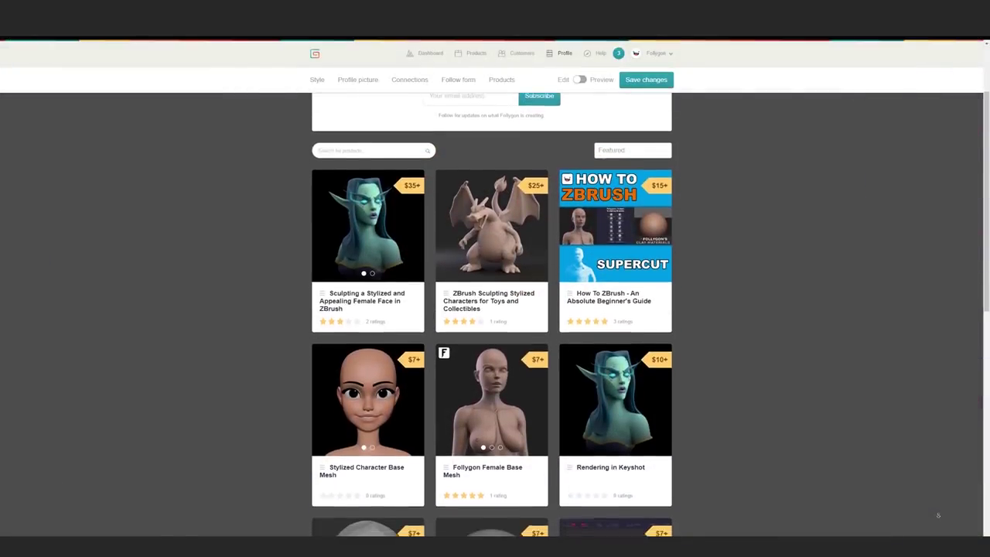
scroll(938, 516, "down", 2)
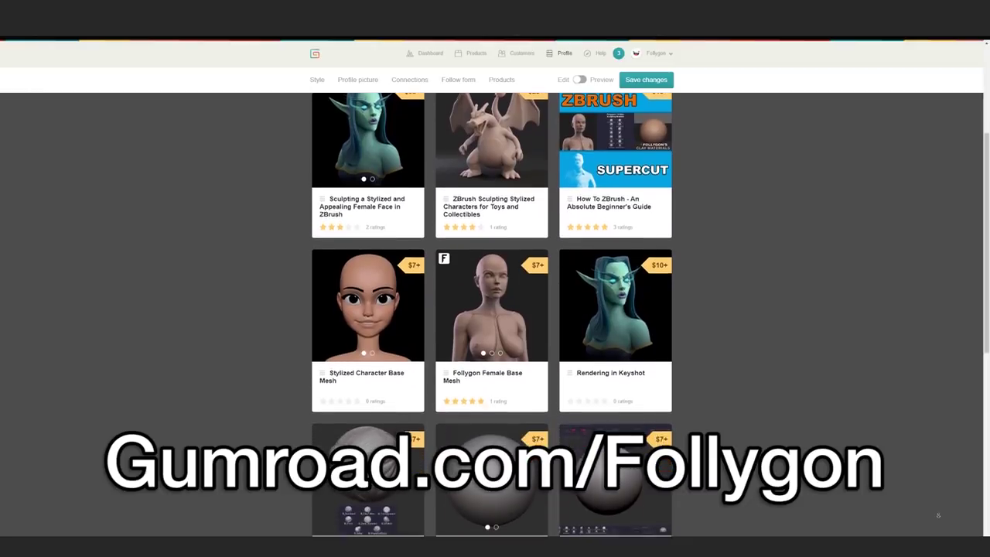
scroll(938, 516, "down", 2)
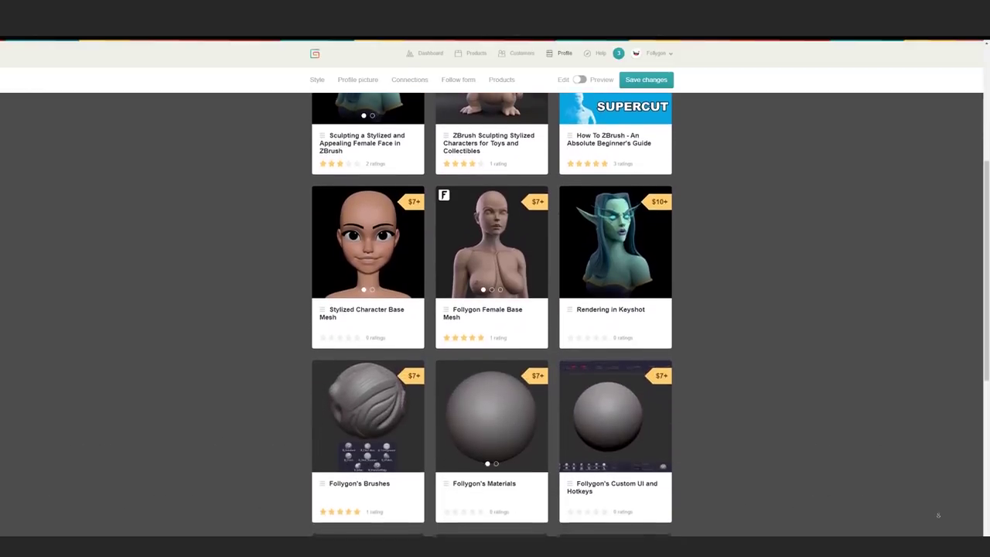
scroll(938, 515, "down", 2)
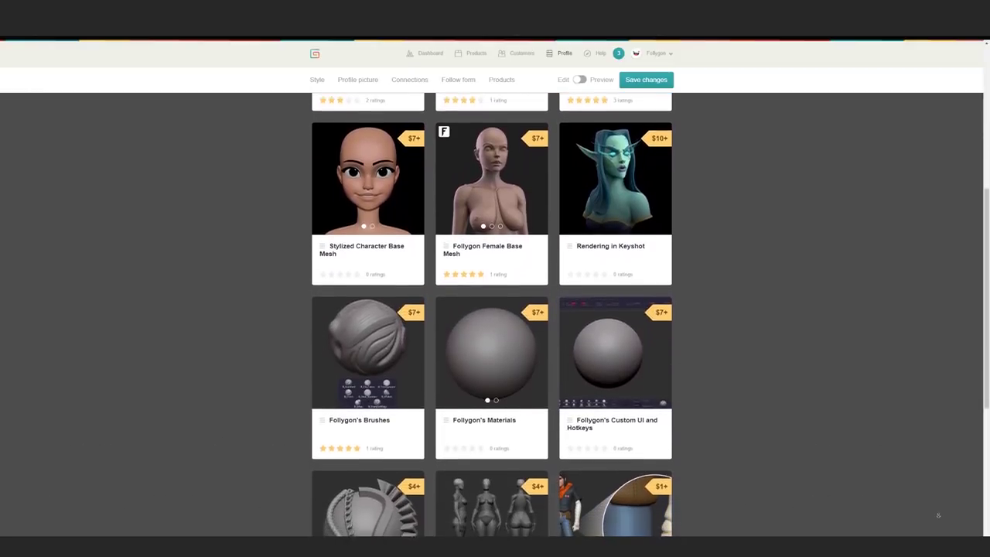
scroll(938, 515, "down", 1)
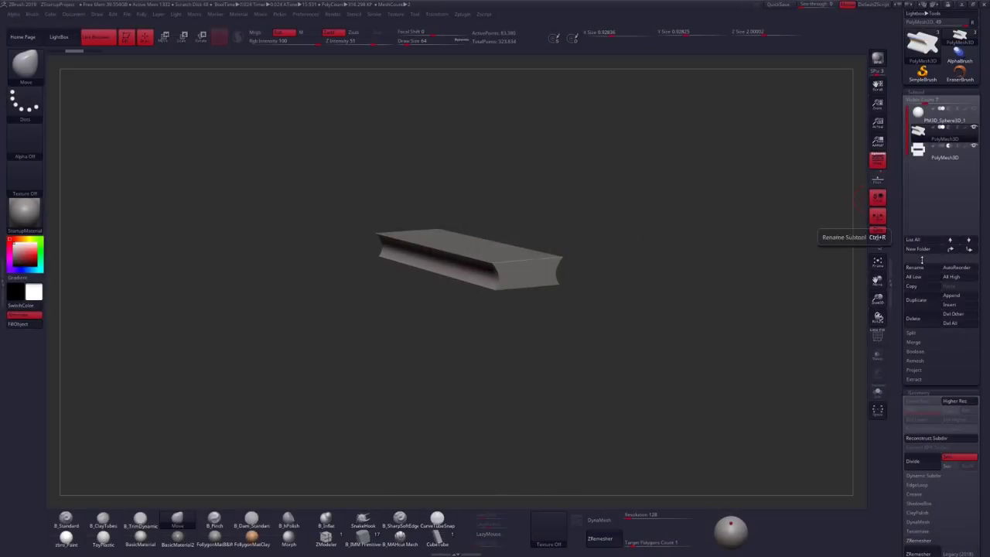
Step: Create a subtool folder named boolean for the X and slotted meshes and run the boolean on that folder
left_click(919, 249)
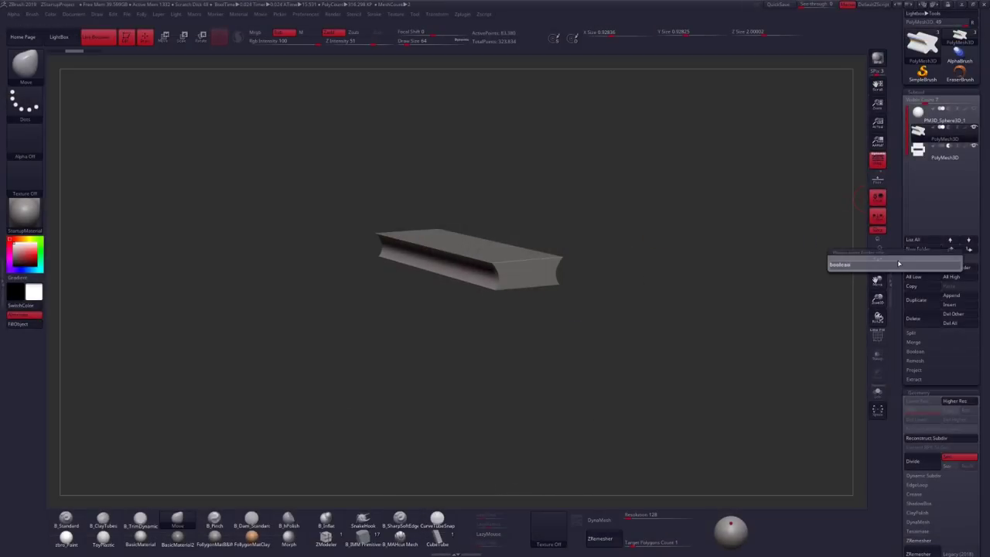
key("Return")
left_click(933, 135)
left_click(951, 225)
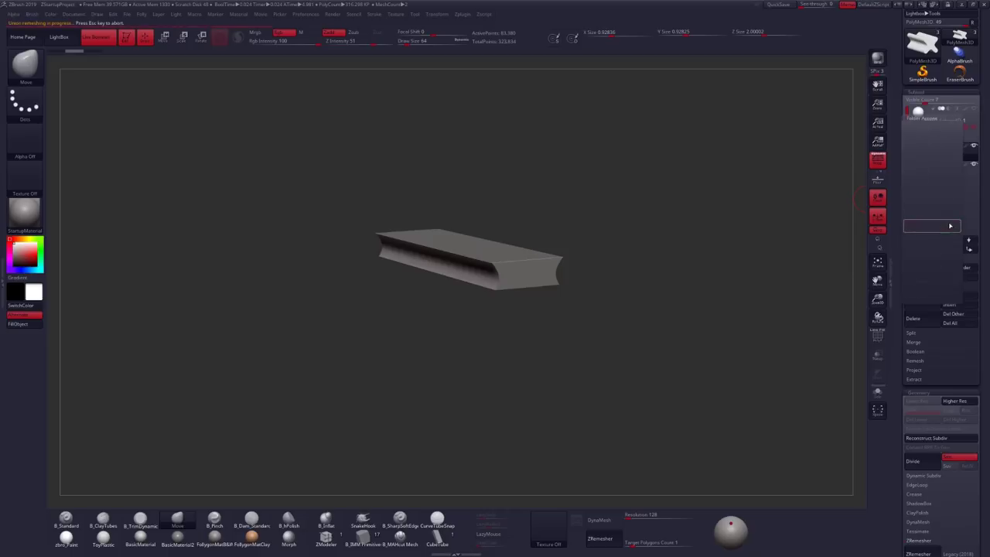